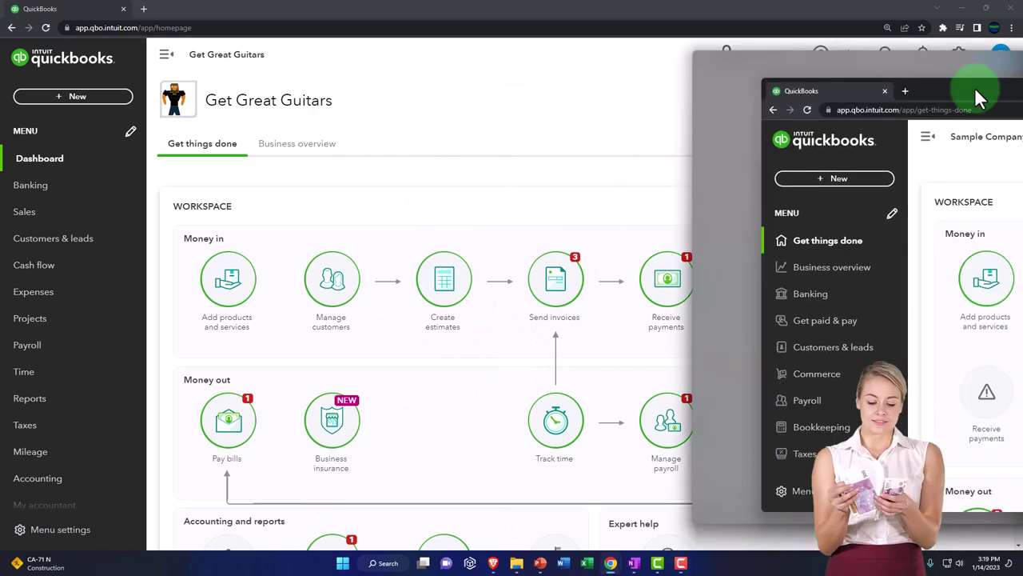
- Move the Sample Company window over the Get Great Guitars homepage
{"action": "left_click_drag", "start_coordinate": [983, 96], "coordinate": [533, 133]}
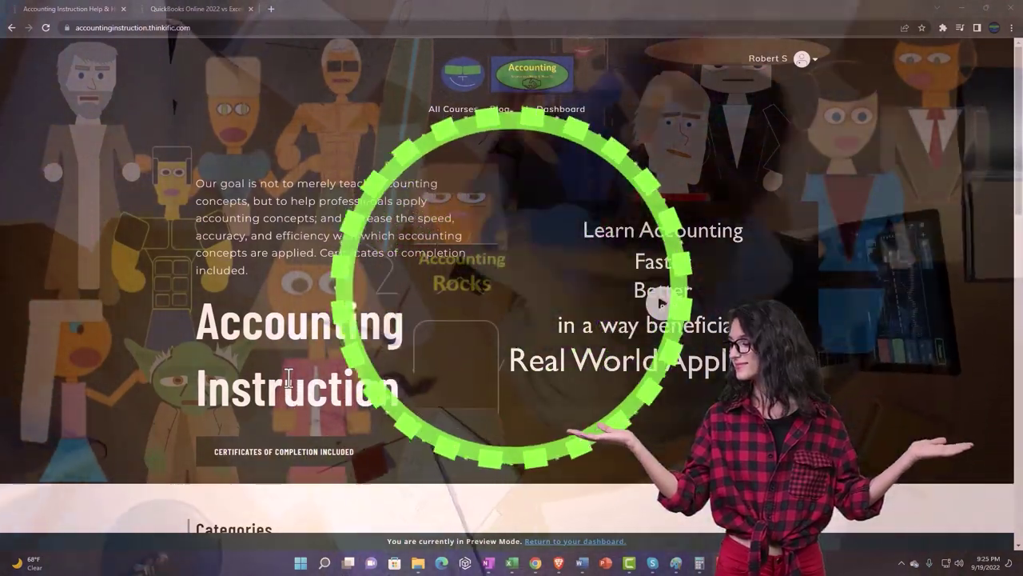
- Browse the Accounting Instruction course categories and the lesson sections of the QuickBooks Online 2022 course
{"action": "scroll", "coordinate": [141, 436], "scroll_direction": "down", "scroll_amount": 3}
{"action": "scroll", "coordinate": [141, 436], "scroll_direction": "down", "scroll_amount": 3}
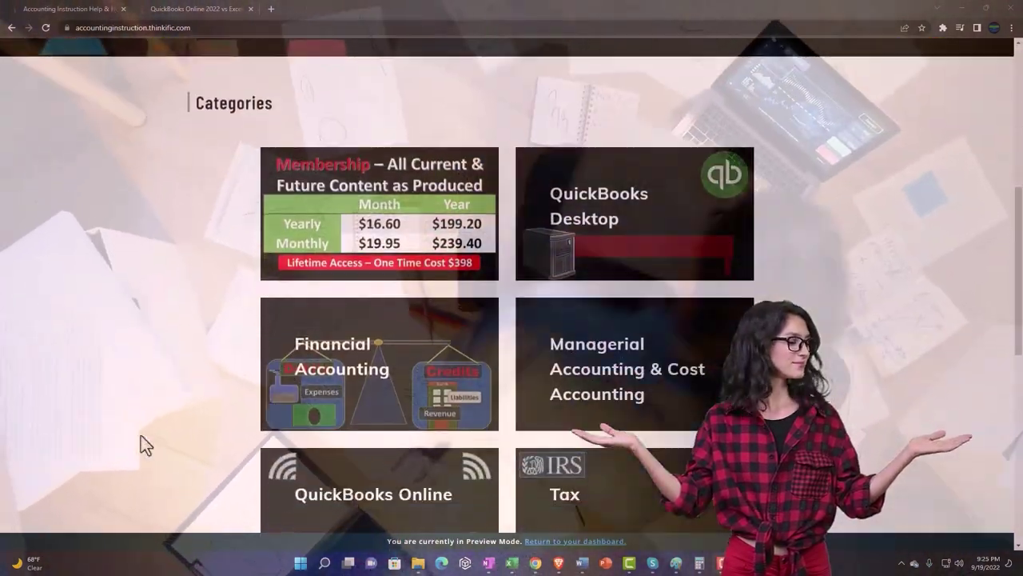
{"action": "scroll", "coordinate": [140, 445], "scroll_direction": "down", "scroll_amount": 5}
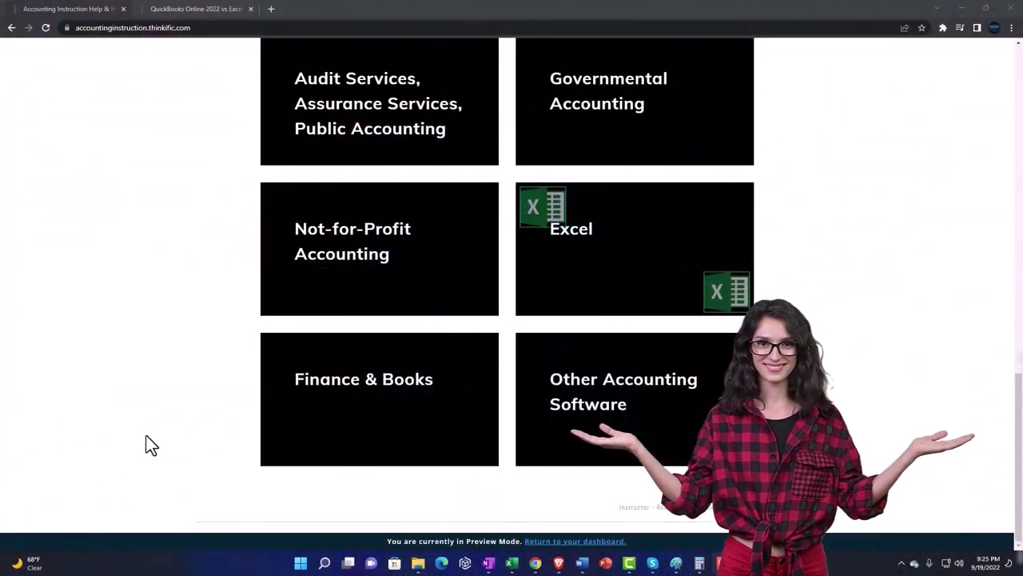
{"action": "left_click", "coordinate": [182, 10]}
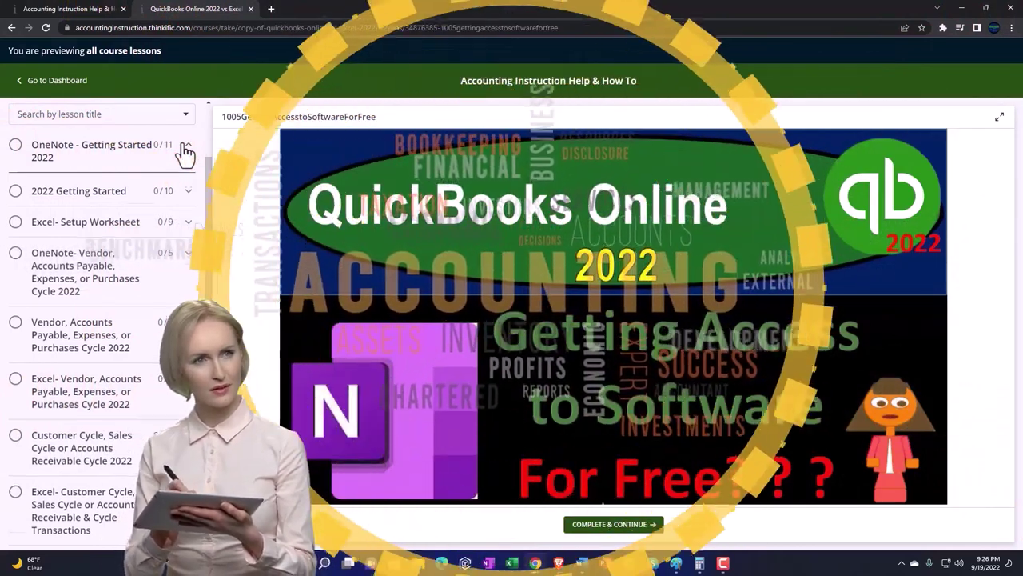
{"action": "left_click", "coordinate": [186, 150]}
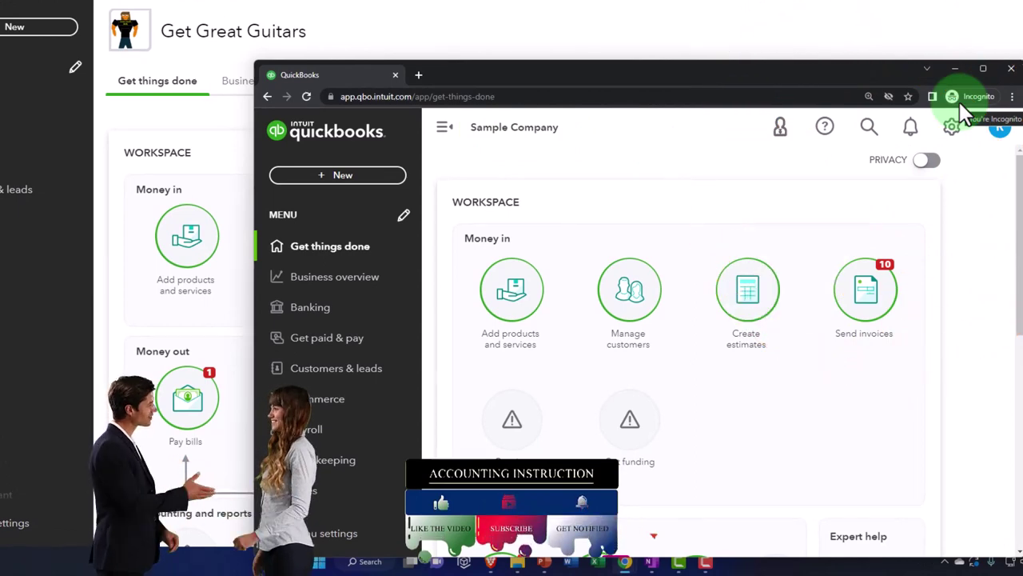
- Look over the browser options of the incognito Sample Company window, close them, and open the company's settings
{"action": "left_click", "coordinate": [1012, 97]}
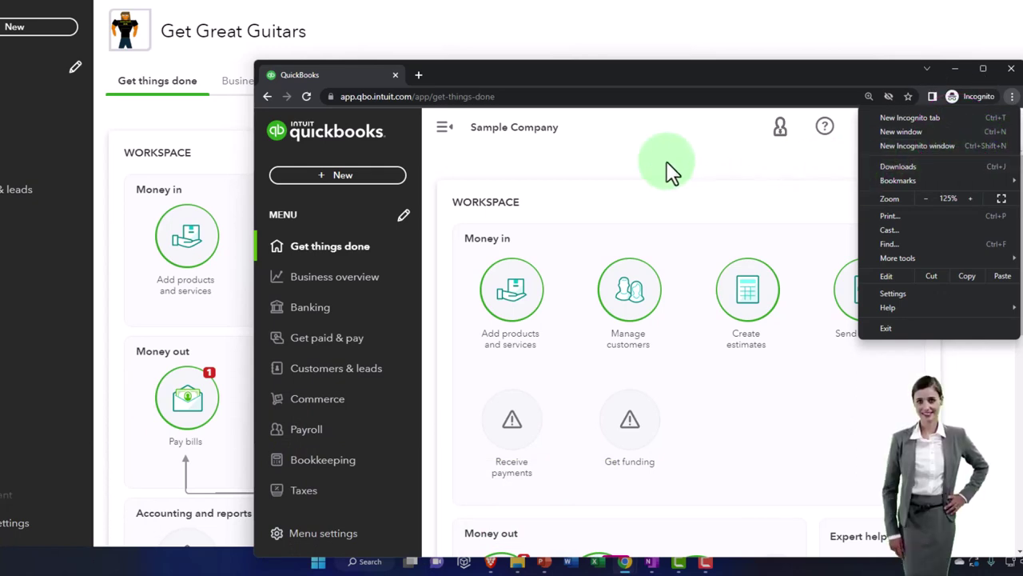
{"action": "left_click", "coordinate": [543, 141]}
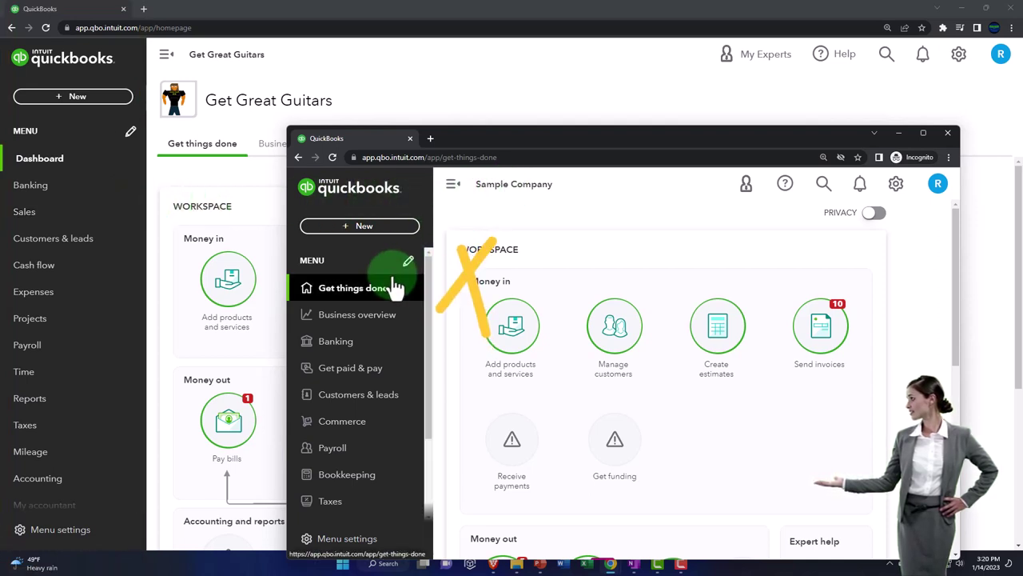
{"action": "left_click", "coordinate": [896, 189]}
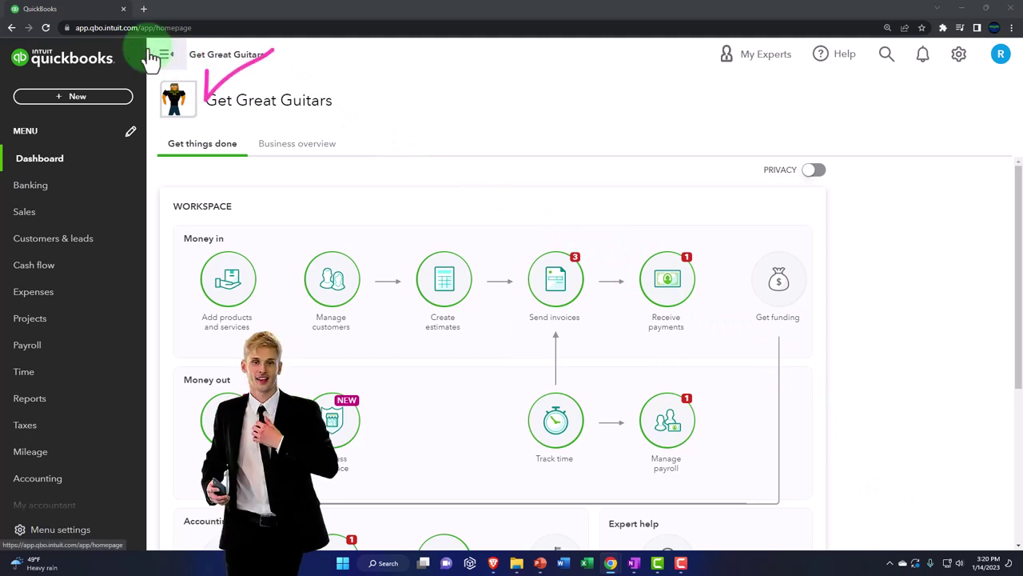
- Duplicate the Get Great Guitars browser tab twice so the company is open in three tabs
{"action": "right_click", "coordinate": [91, 15]}
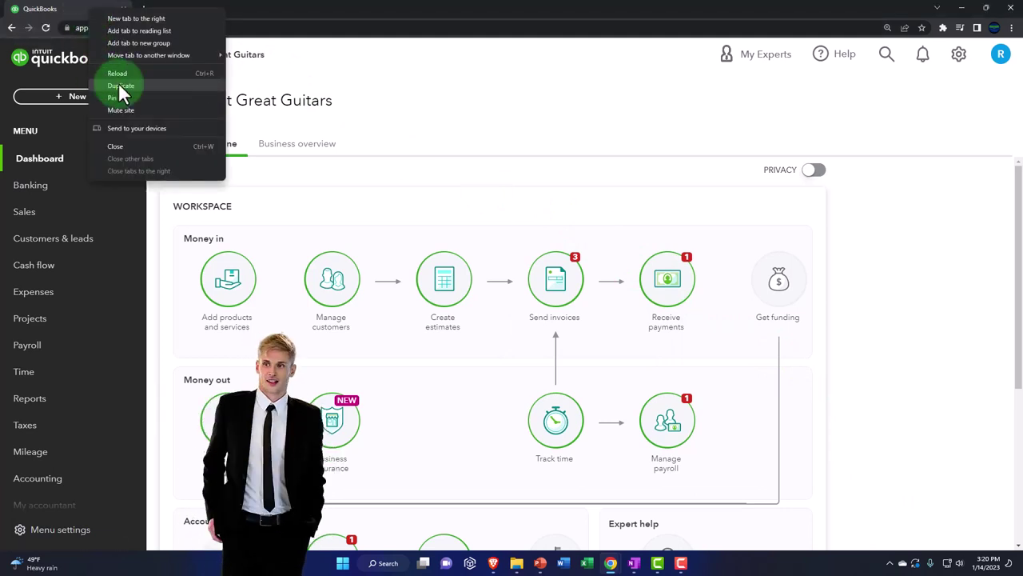
{"action": "left_click", "coordinate": [136, 86]}
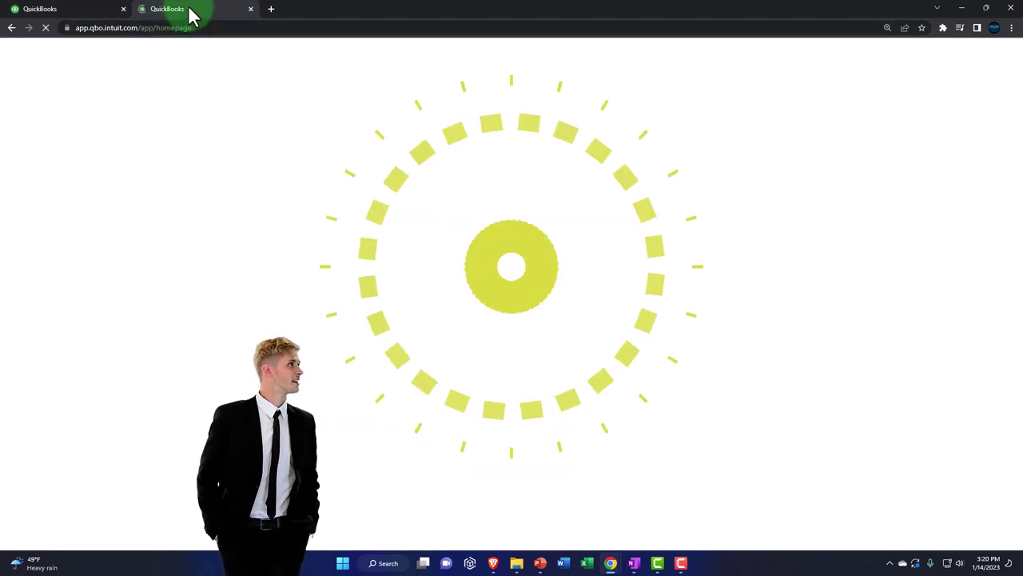
{"action": "right_click", "coordinate": [190, 13]}
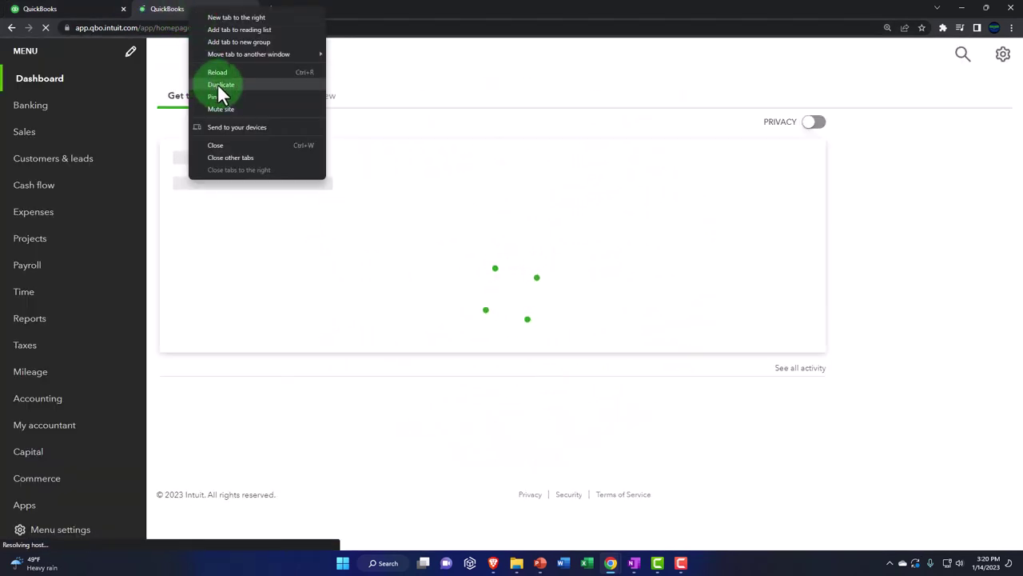
{"action": "key", "text": "Escape"}
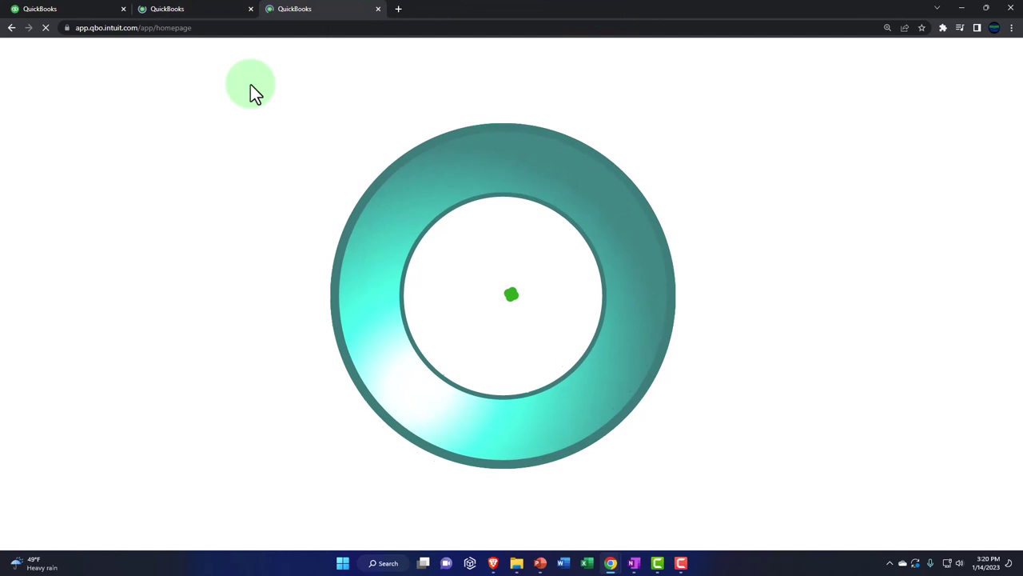
- Open the Balance Sheet report from the favorite reports in the second browser tab
{"action": "left_click", "coordinate": [201, 12]}
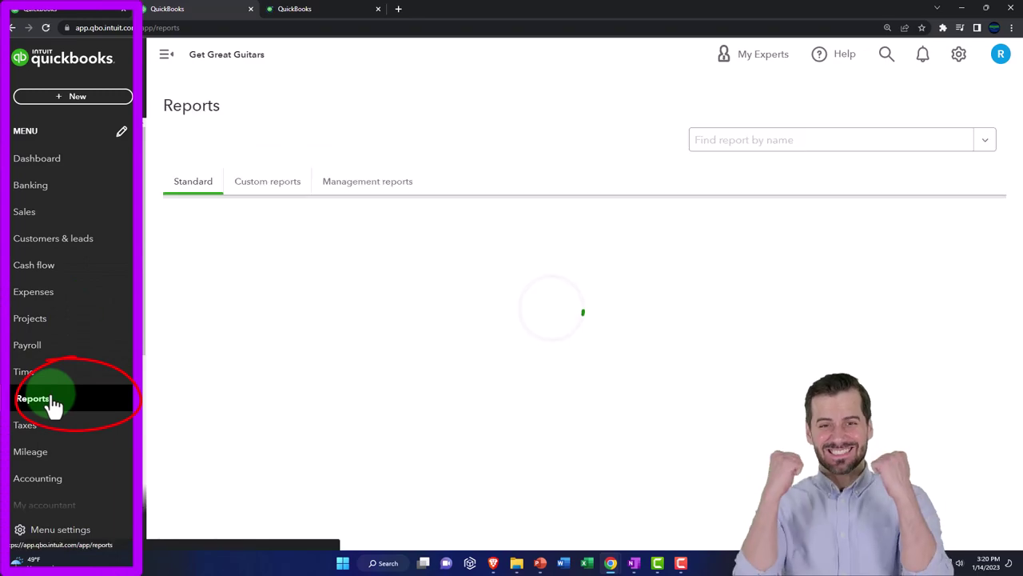
{"action": "left_click", "coordinate": [222, 399]}
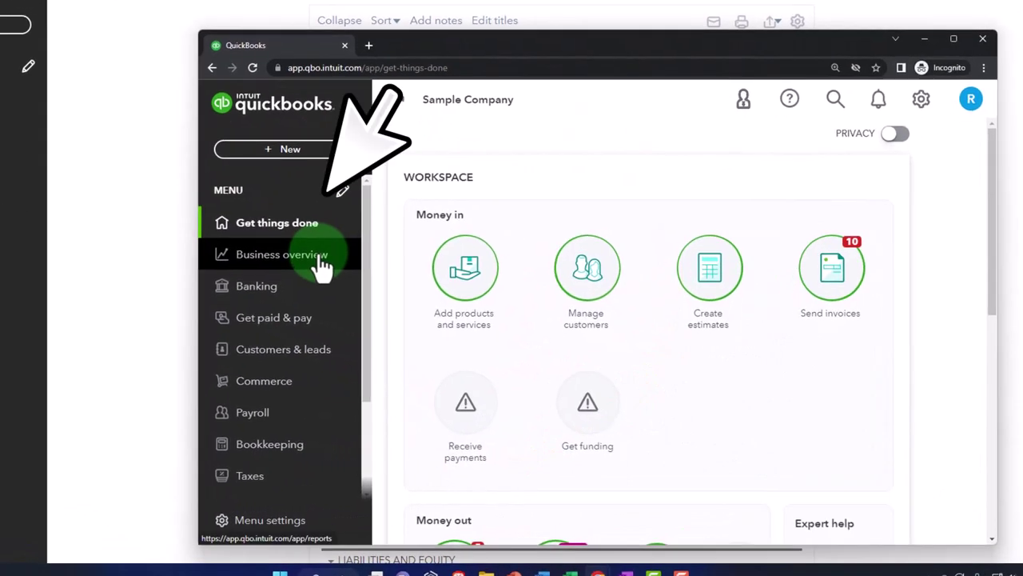
- Locate the Reports page under Business overview in the Sample Company window
{"action": "left_click", "coordinate": [321, 260]}
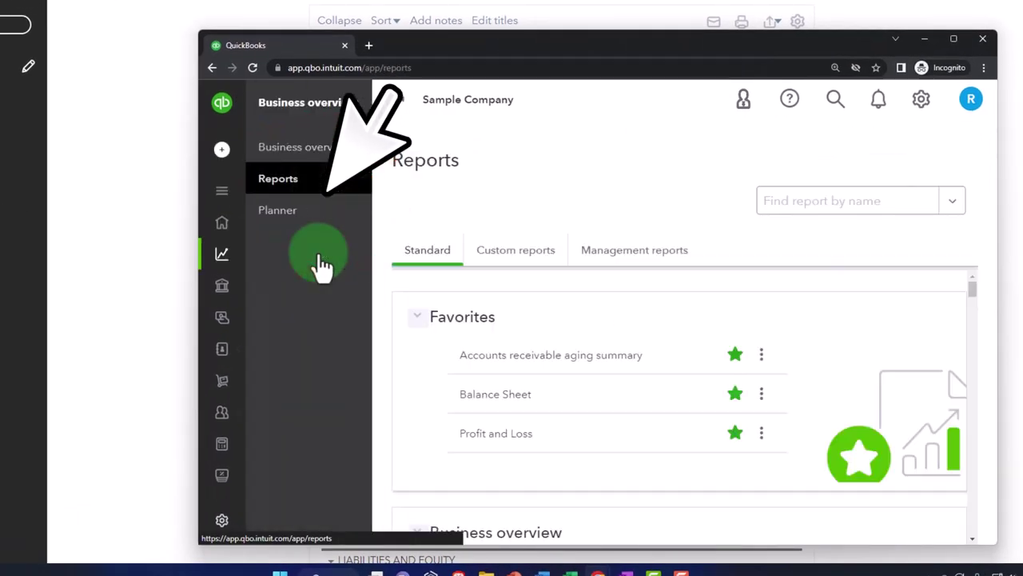
{"action": "mouse_move", "coordinate": [240, 228]}
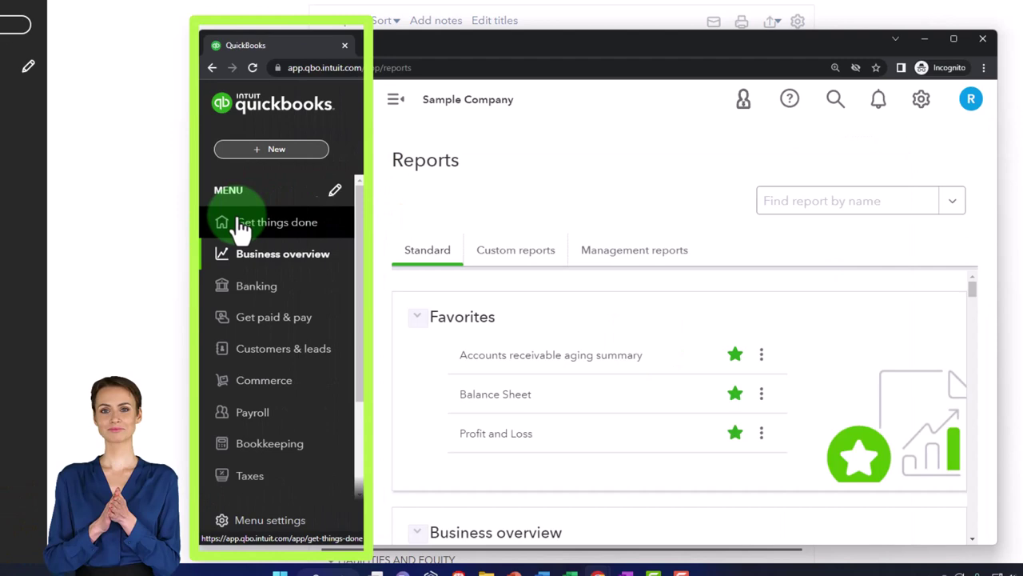
{"action": "left_click", "coordinate": [244, 264]}
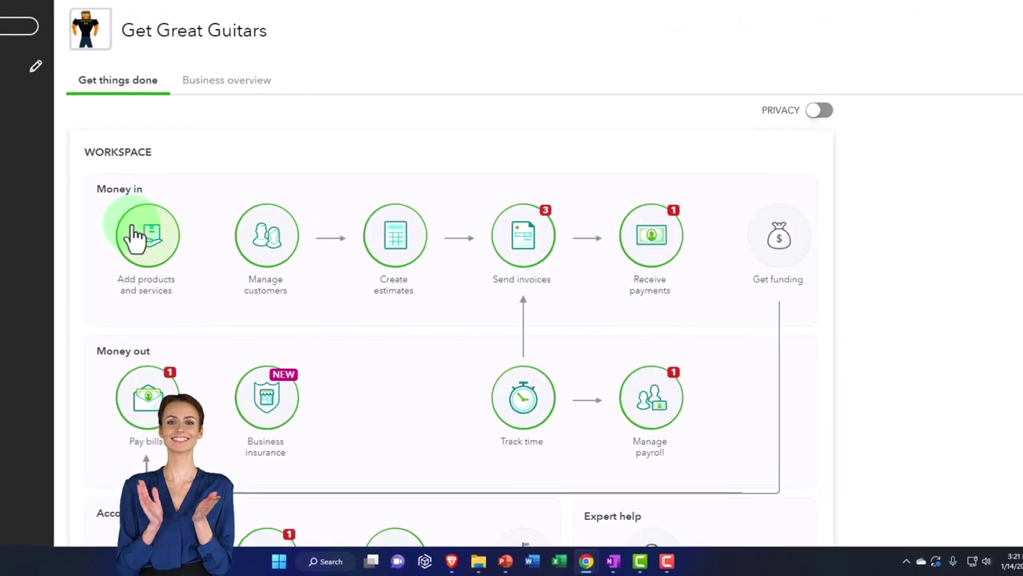
- Open the Profit and Loss report in the third browser tab, collapse the navigation, and run it for 01/01/2023 to 12/31/2023
{"action": "left_click", "coordinate": [68, 404]}
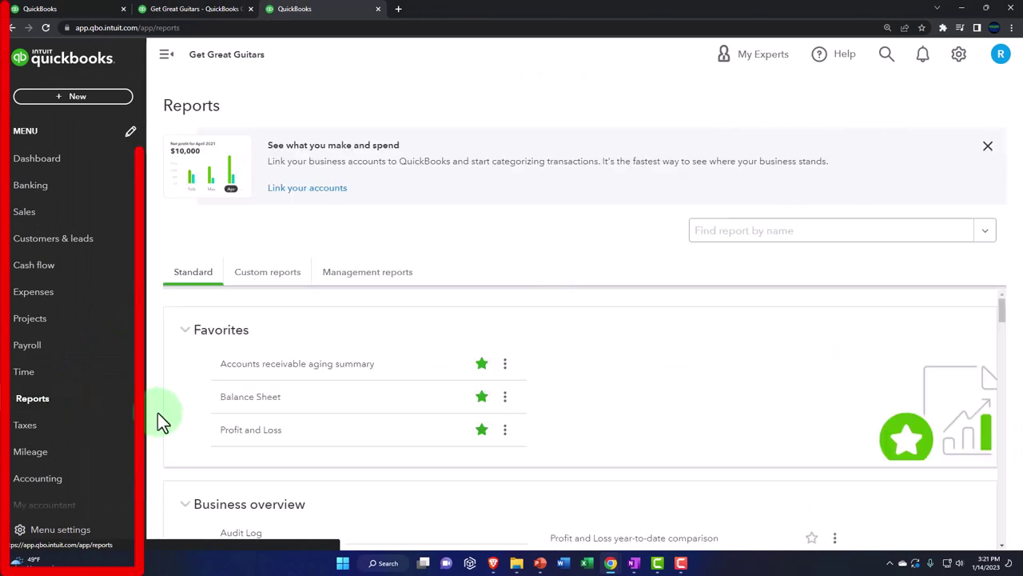
{"action": "left_click", "coordinate": [234, 435]}
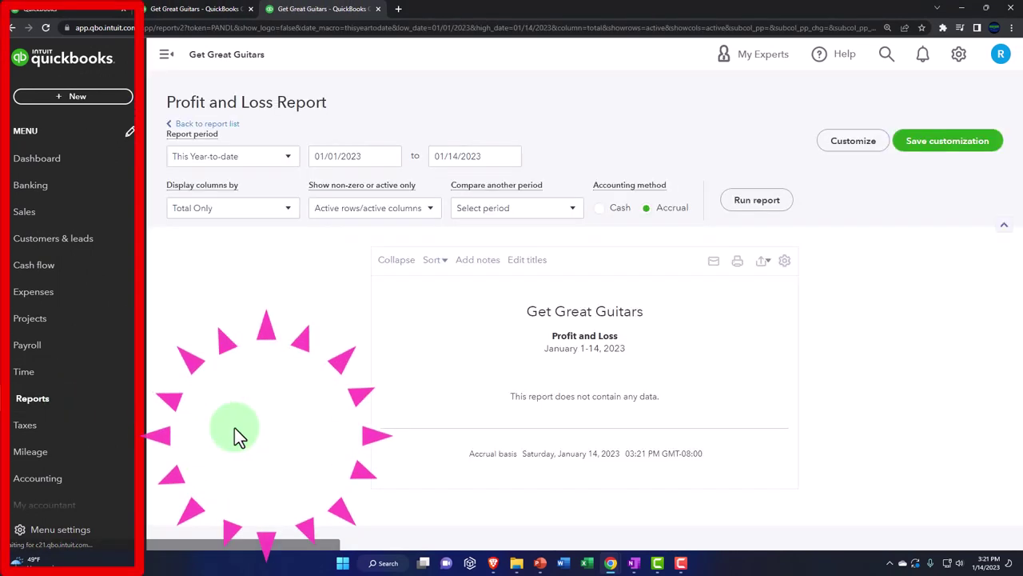
{"action": "left_click", "coordinate": [165, 69]}
{"action": "left_click", "coordinate": [209, 165]}
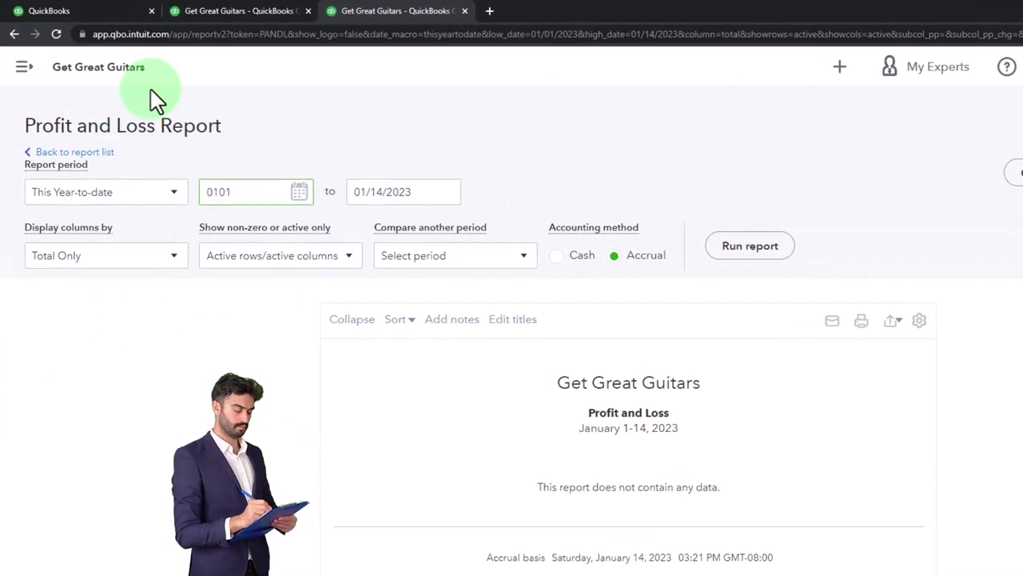
{"action": "type", "text": "123"}
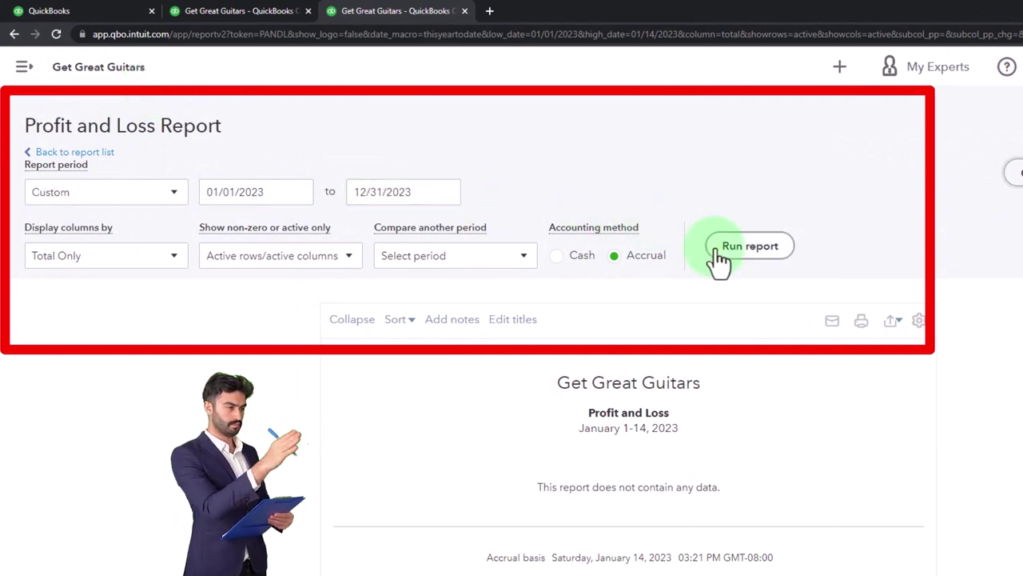
- Run the Balance Sheet report in the second browser tab for 01/01/2023 to 12/31/2023 with the navigation collapsed
{"action": "left_click", "coordinate": [252, 13]}
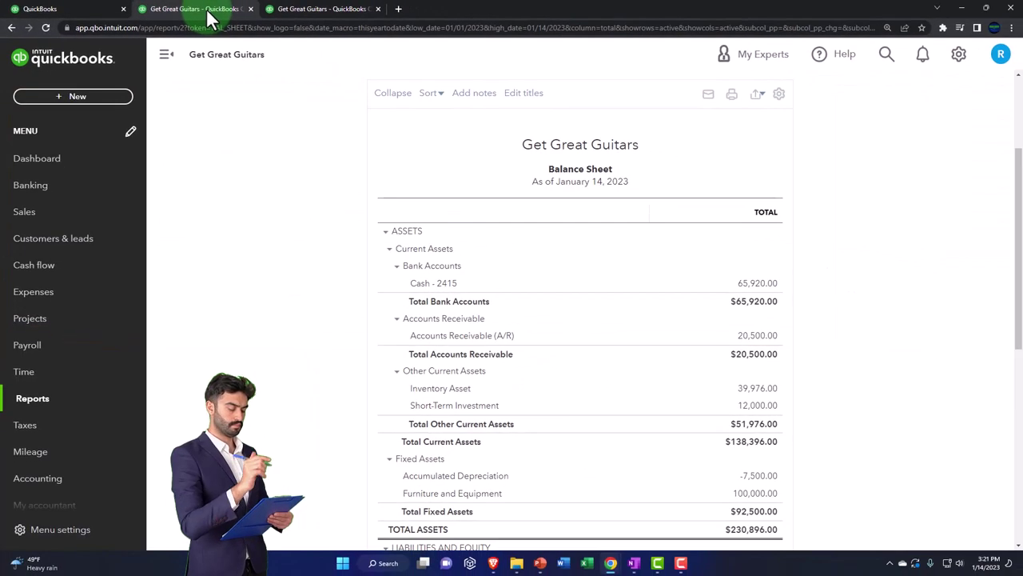
{"action": "left_click", "coordinate": [164, 54]}
{"action": "scroll", "coordinate": [167, 137], "scroll_direction": "up", "scroll_amount": 3}
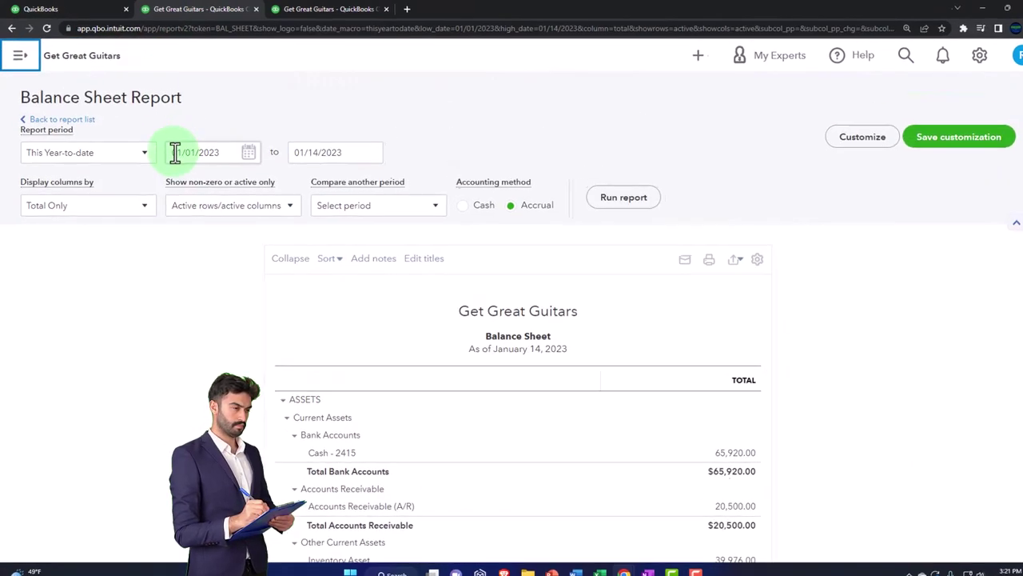
{"action": "left_click", "coordinate": [175, 153]}
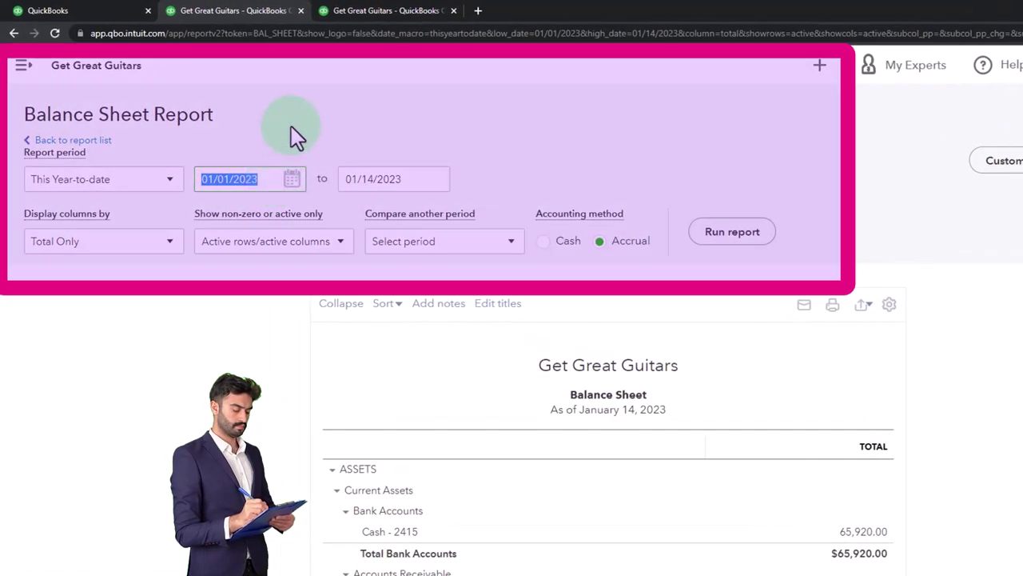
{"action": "type", "text": "01/01/2023"}
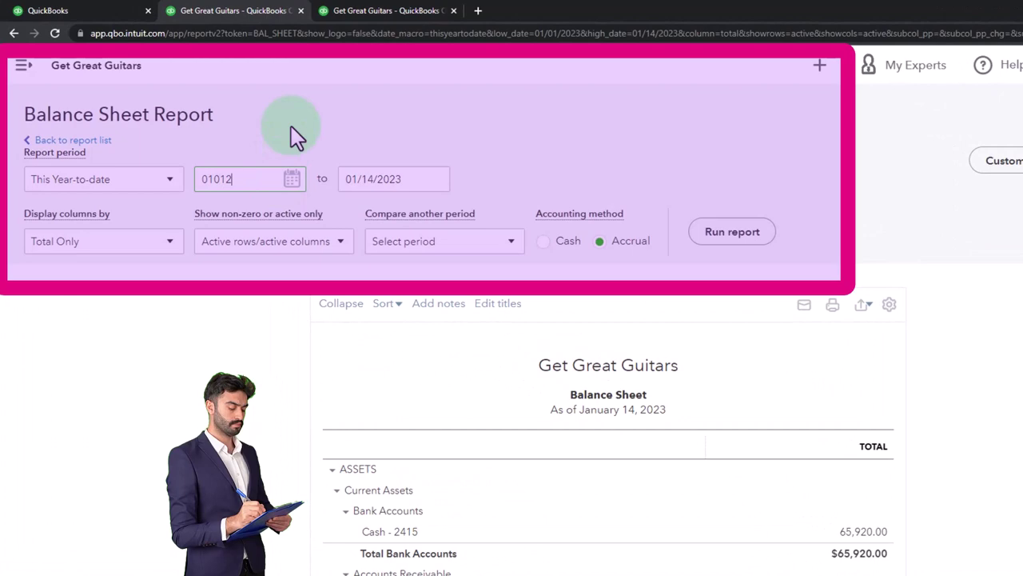
{"action": "key", "text": "Tab"}
{"action": "type", "text": "12/31/2023"}
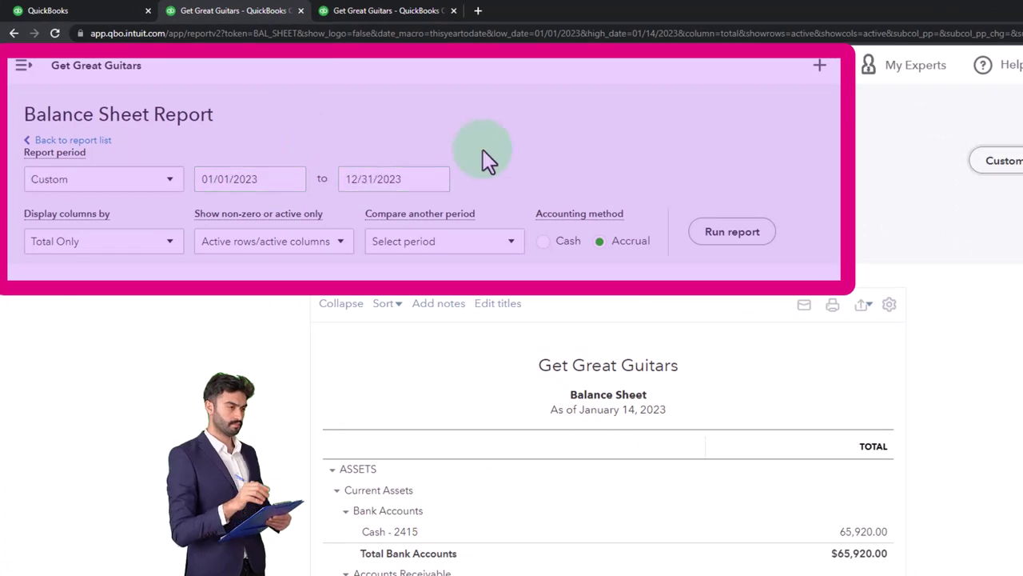
{"action": "left_click", "coordinate": [747, 217]}
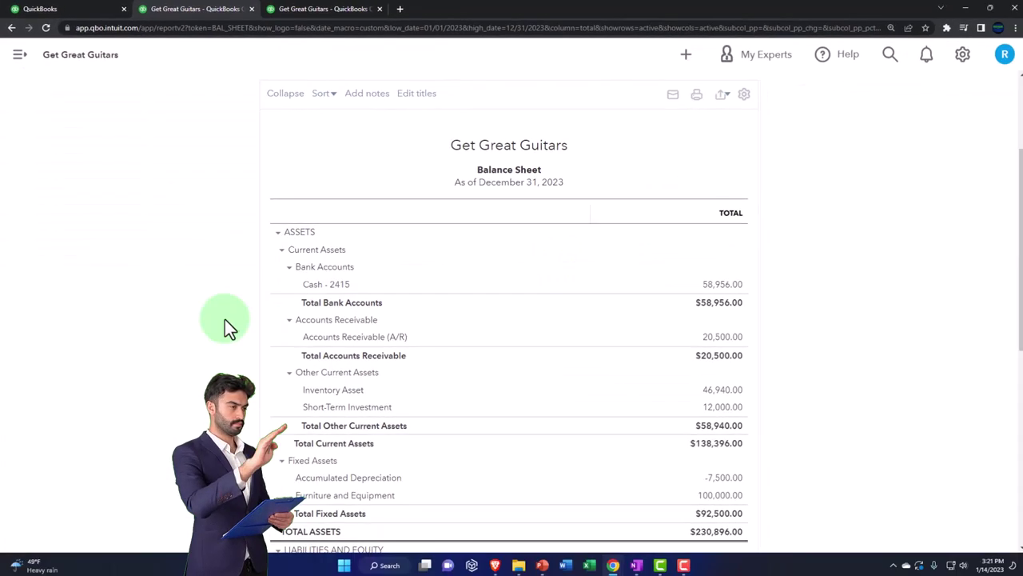
- Examine the asset accounts on the enlarged Balance Sheet and the contents of the Profit and Loss report
{"action": "key", "text": "ctrl+plus"}
{"action": "key", "text": "ctrl+plus"}
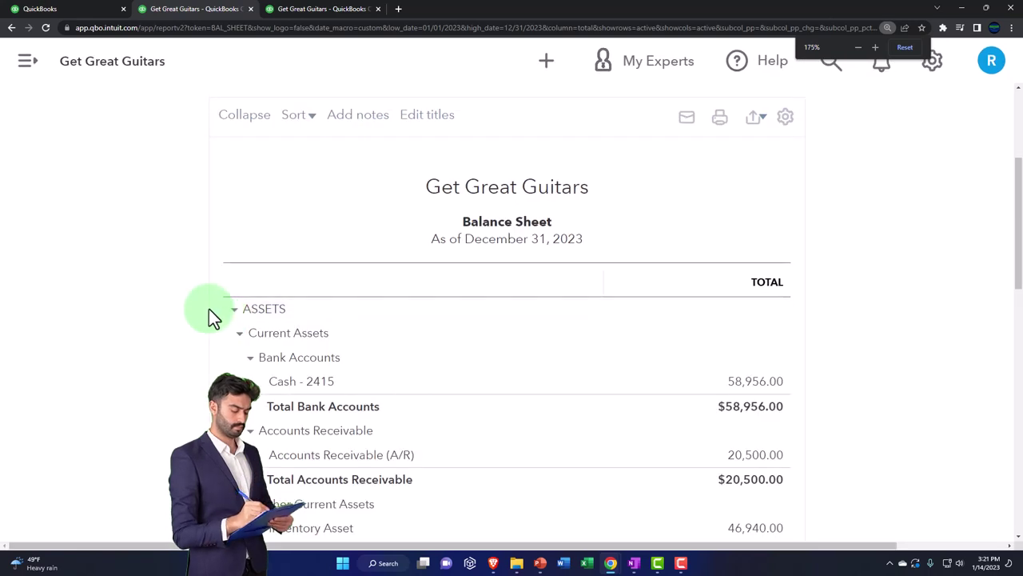
{"action": "scroll", "coordinate": [209, 309], "scroll_direction": "down", "scroll_amount": 1}
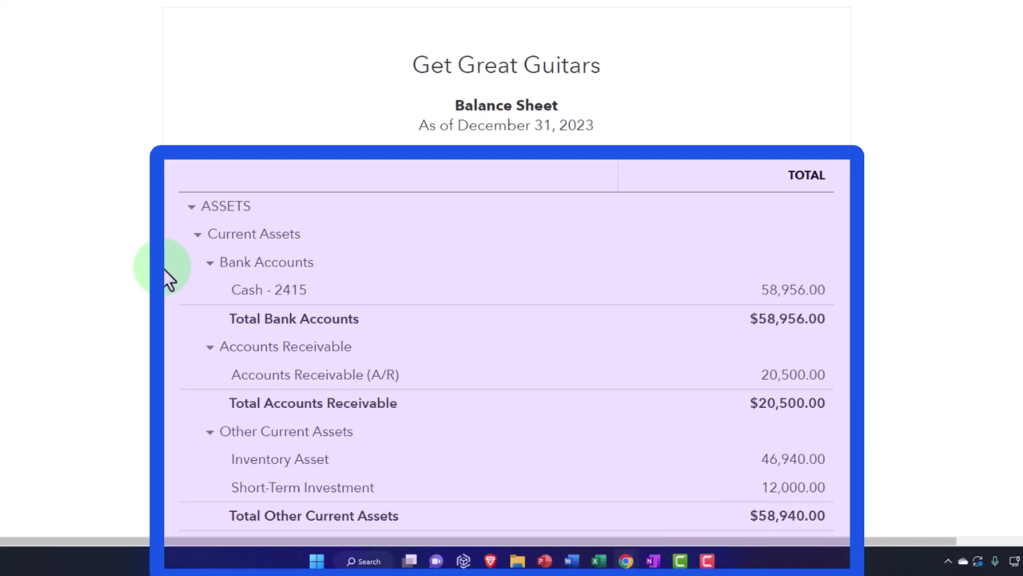
{"action": "left_click", "coordinate": [320, 11]}
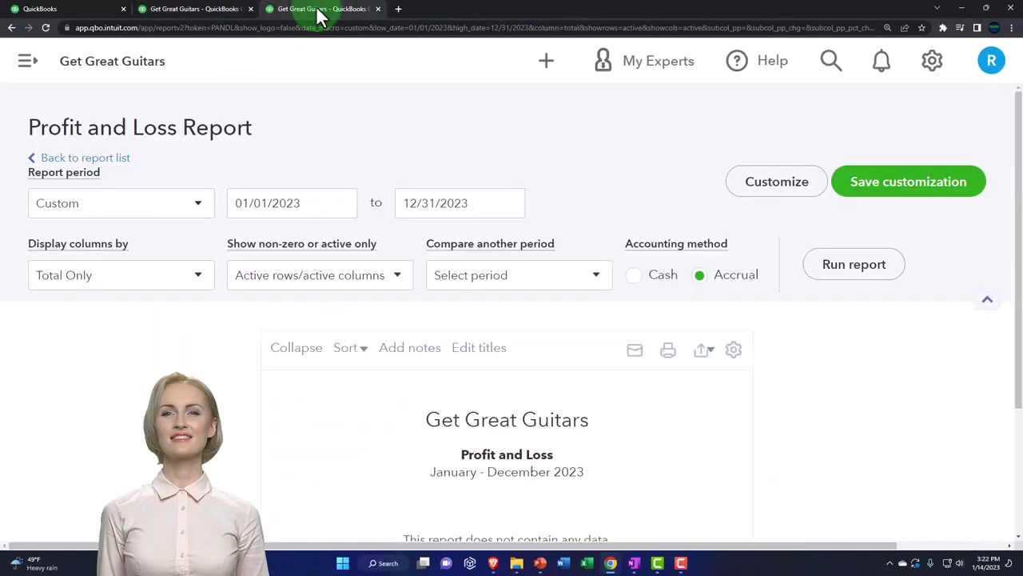
{"action": "scroll", "coordinate": [512, 320], "scroll_direction": "down", "scroll_amount": 2}
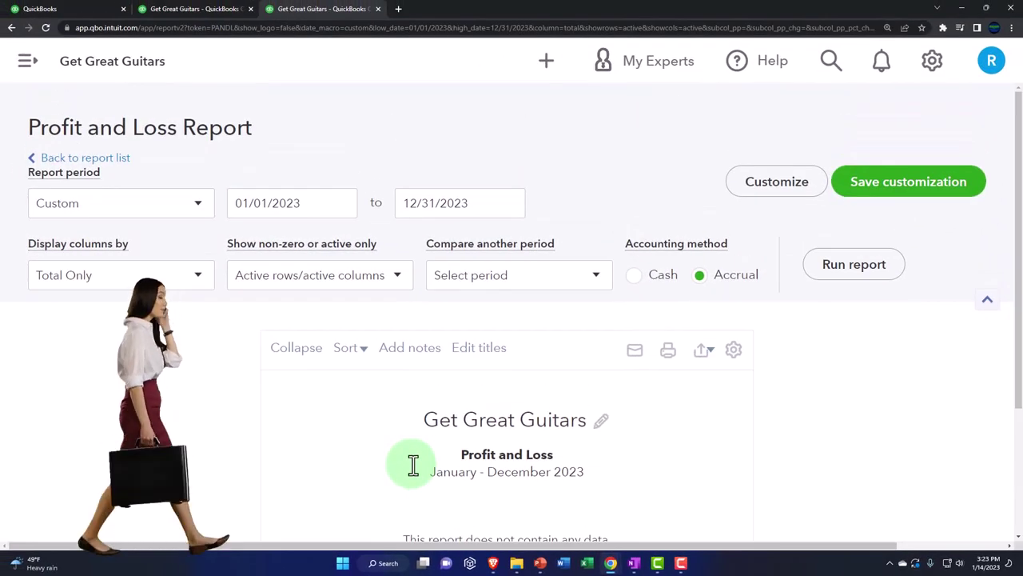
{"action": "key", "text": "ctrl+minus"}
{"action": "key", "text": "ctrl+minus"}
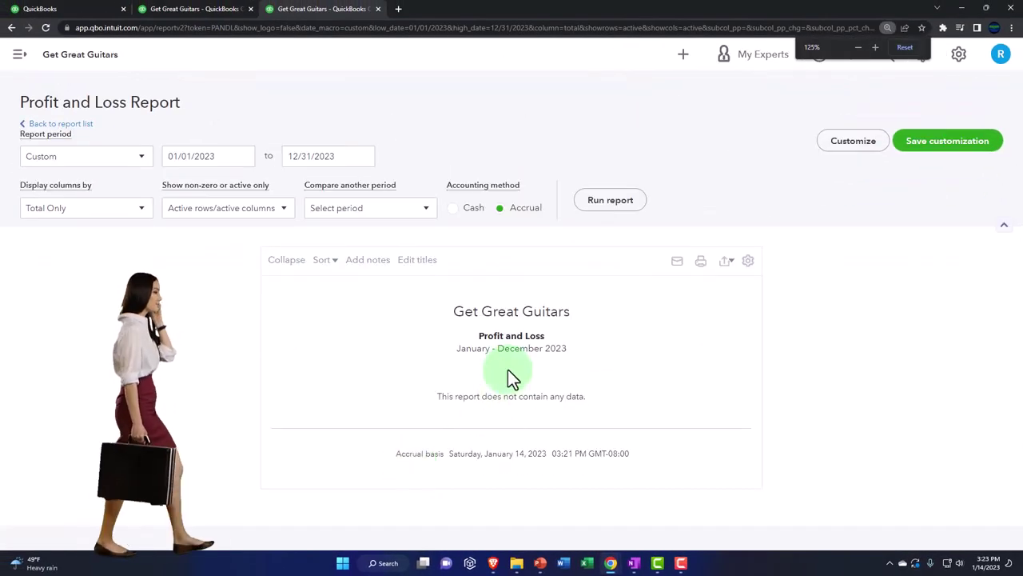
- Review the Close the books option in the advanced accounting settings and leave Account and Settings
{"action": "left_click", "coordinate": [960, 64]}
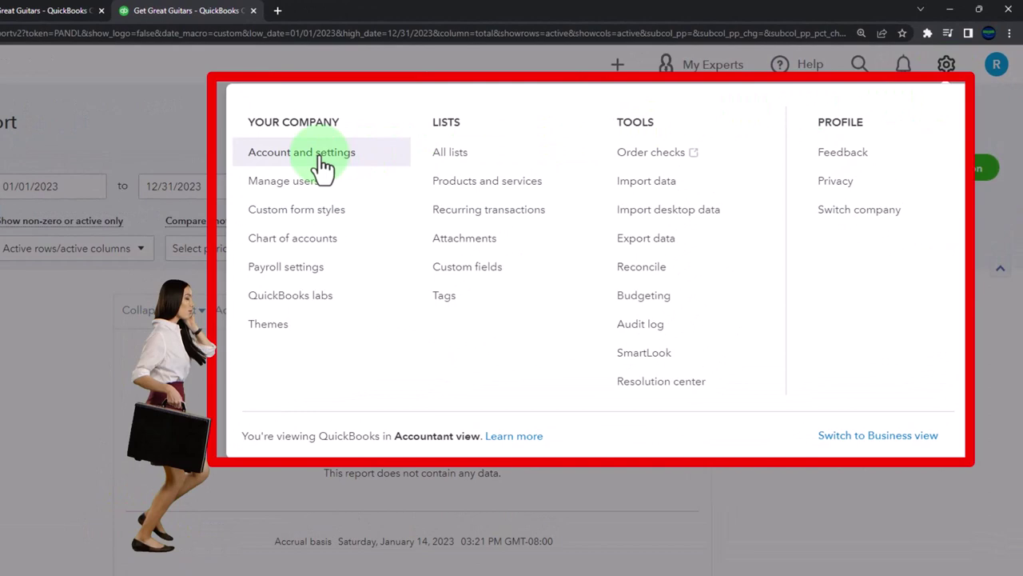
{"action": "left_click", "coordinate": [322, 160]}
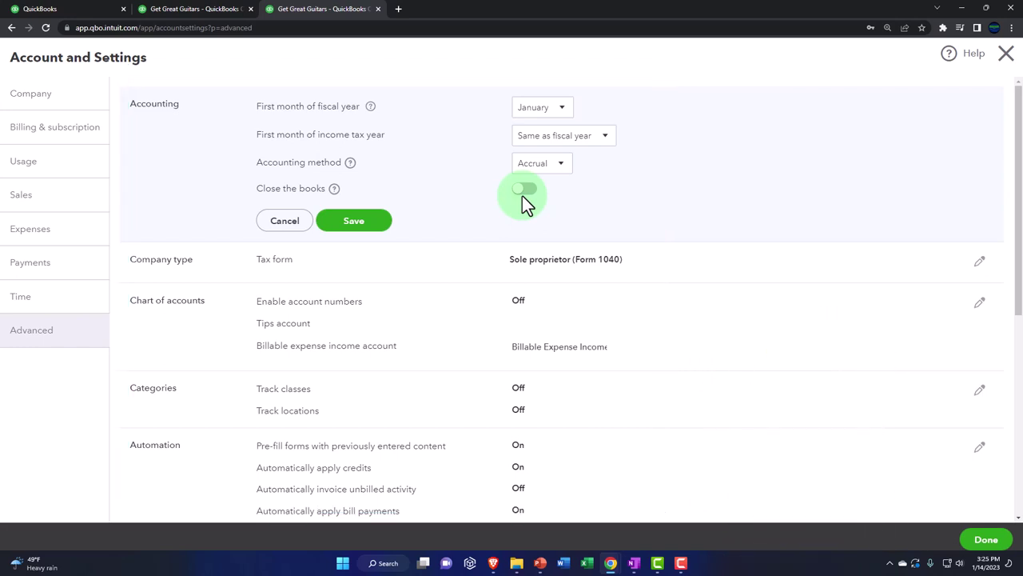
{"action": "left_click", "coordinate": [525, 192]}
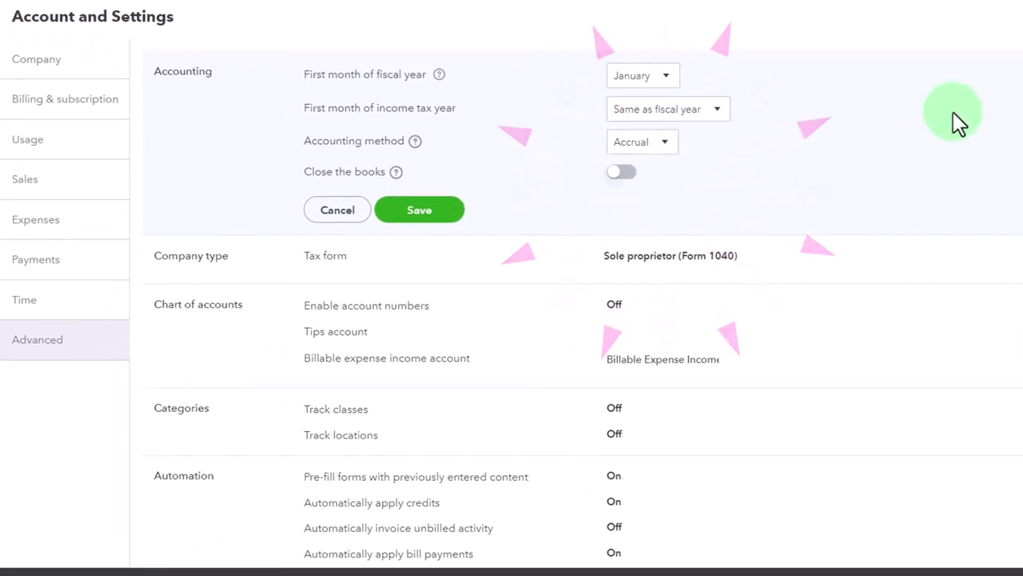
{"action": "left_click", "coordinate": [1002, 64]}
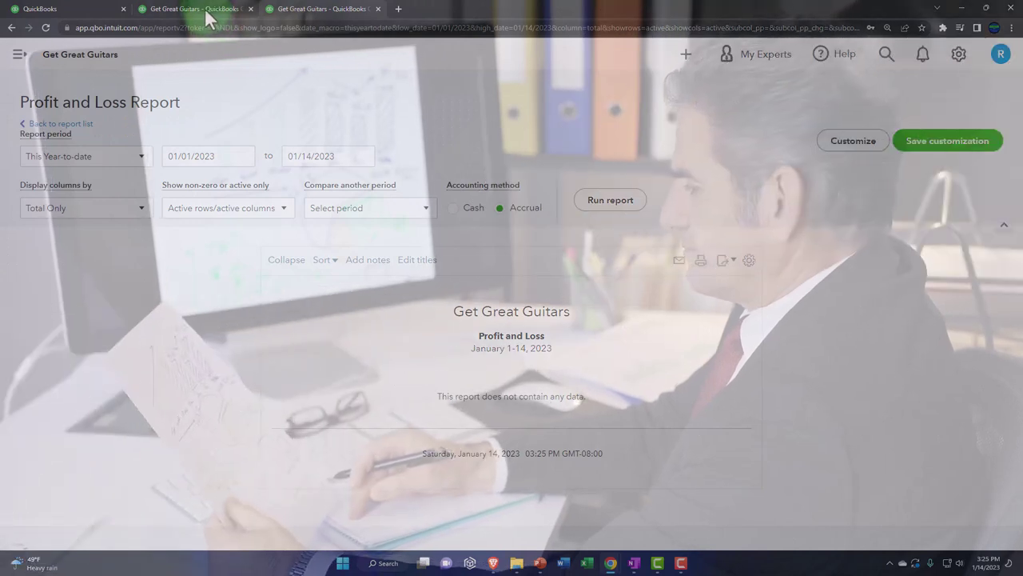
- Return to the Balance Sheet and drill down into the transactions behind Furniture and Equipment
{"action": "left_click", "coordinate": [206, 18]}
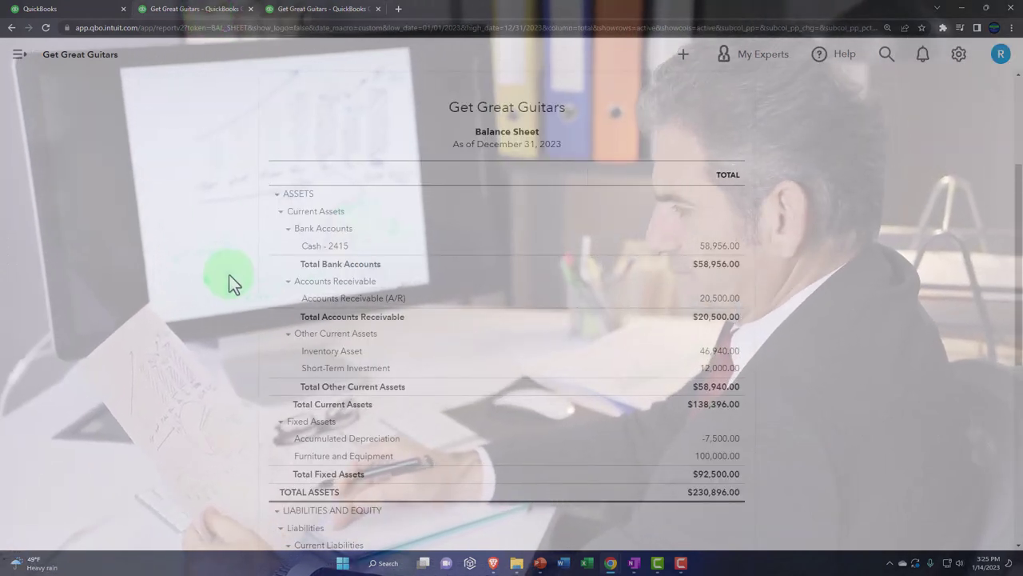
{"action": "key", "text": "ctrl+plus"}
{"action": "key", "text": "ctrl+plus"}
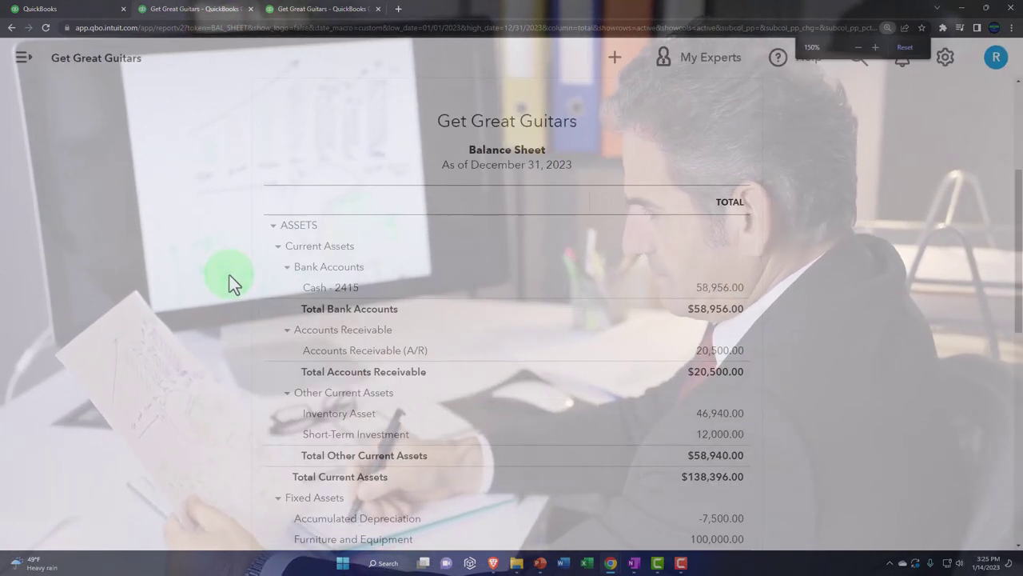
{"action": "scroll", "coordinate": [230, 274], "scroll_direction": "down", "scroll_amount": 2}
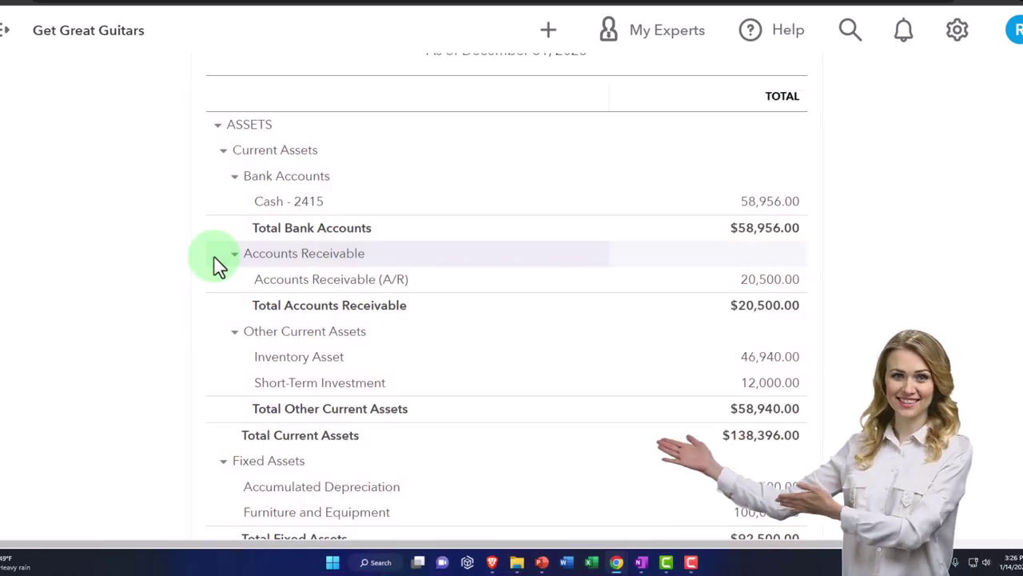
{"action": "scroll", "coordinate": [200, 267], "scroll_direction": "down", "scroll_amount": 2}
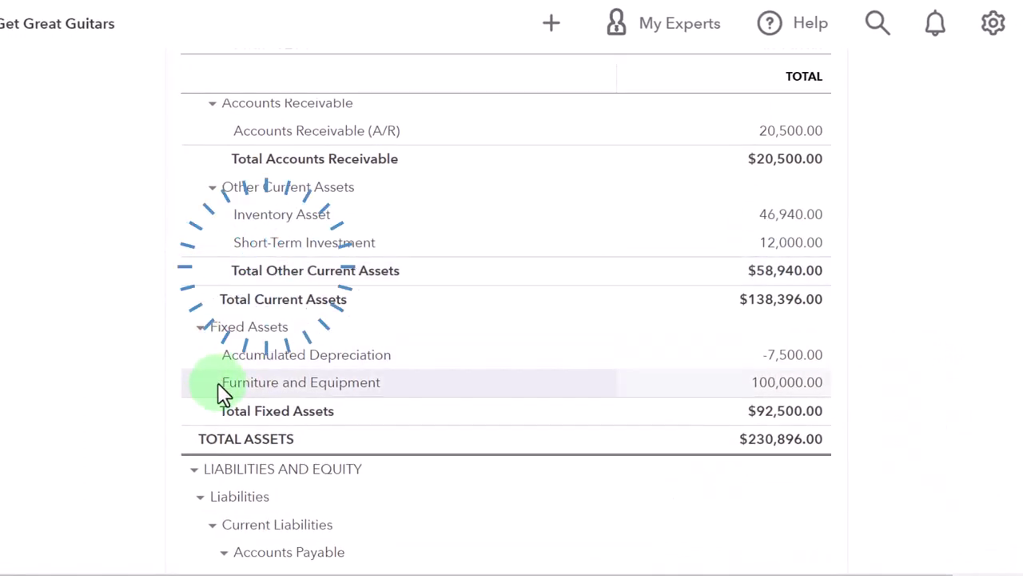
{"action": "left_click", "coordinate": [762, 385]}
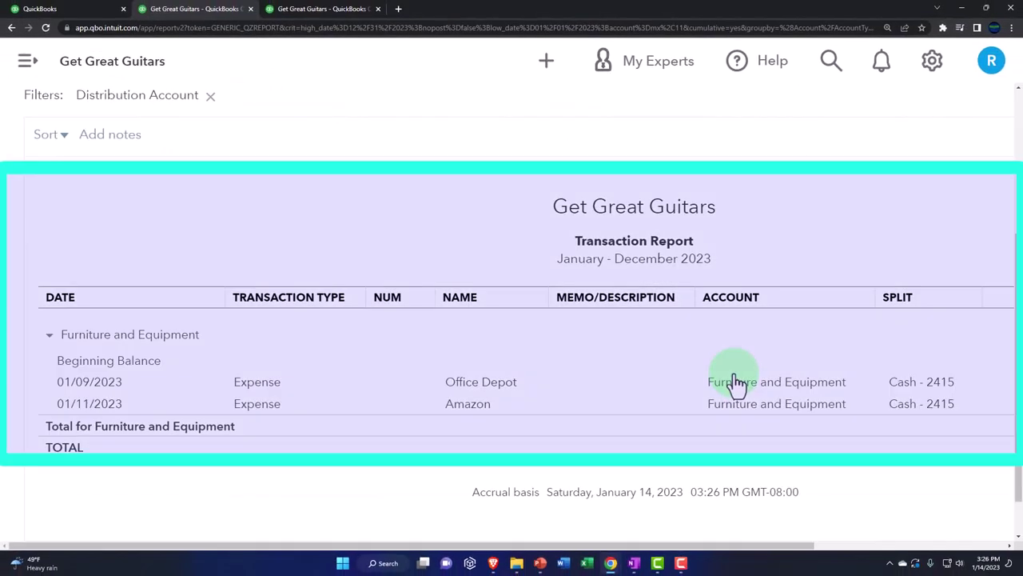
{"action": "key", "text": "ctrl+minus"}
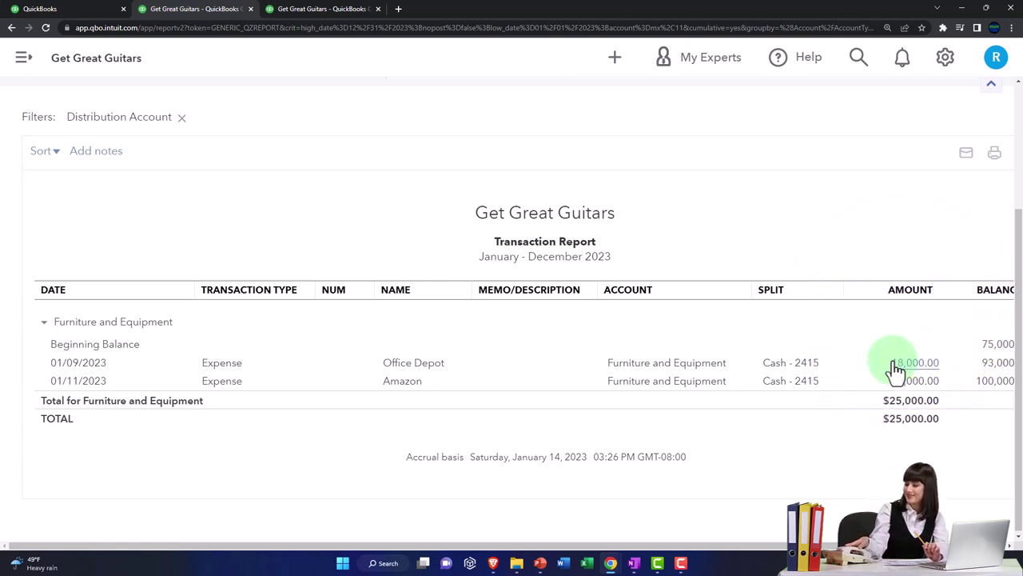
- Open the 01/09/2023 Office Depot expense, change its Furniture and Equipment amount to 16,000.00, and save and close it
{"action": "left_click", "coordinate": [895, 366]}
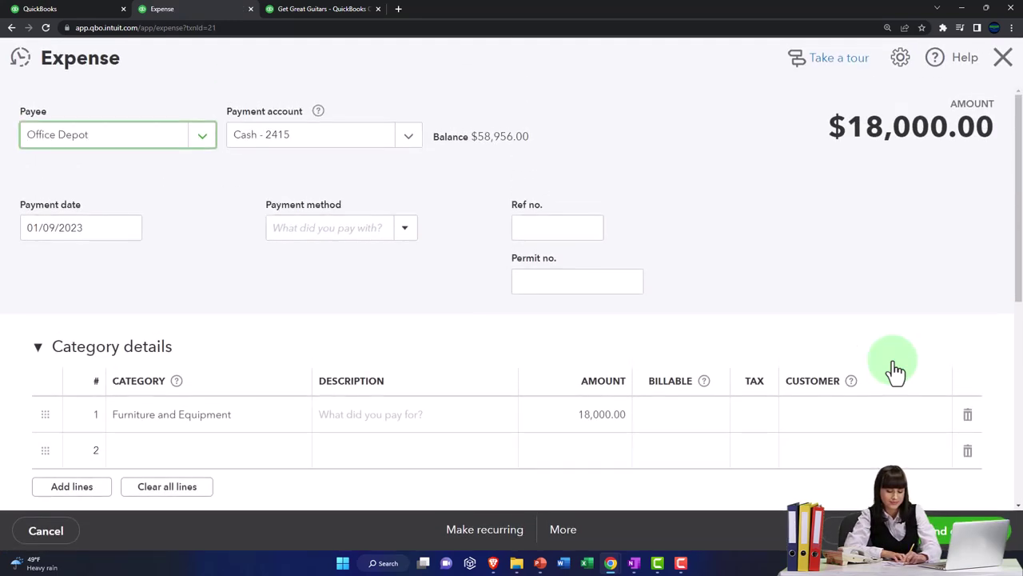
{"action": "scroll", "coordinate": [376, 294], "scroll_direction": "down", "scroll_amount": 1}
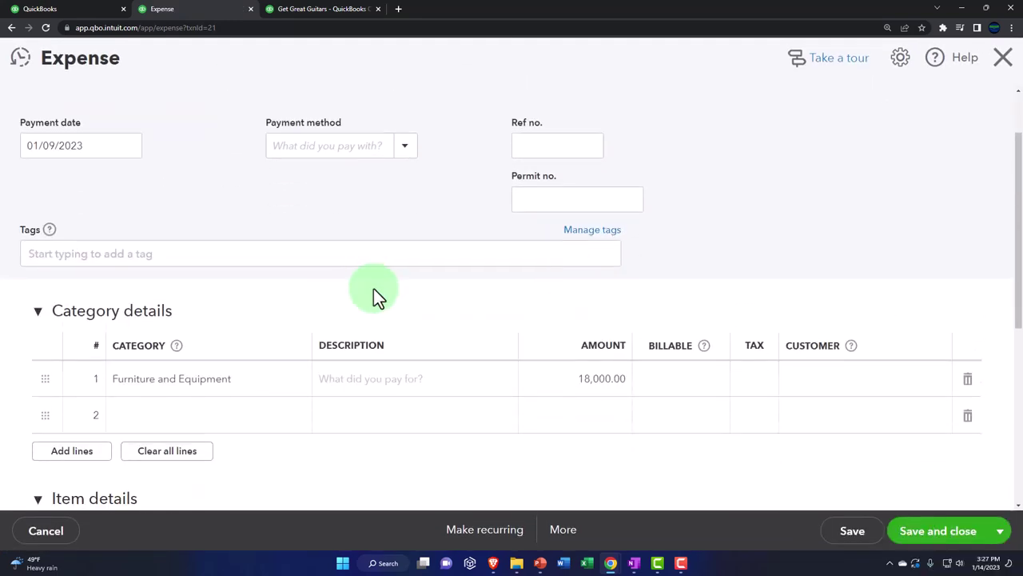
{"action": "left_click", "coordinate": [580, 368]}
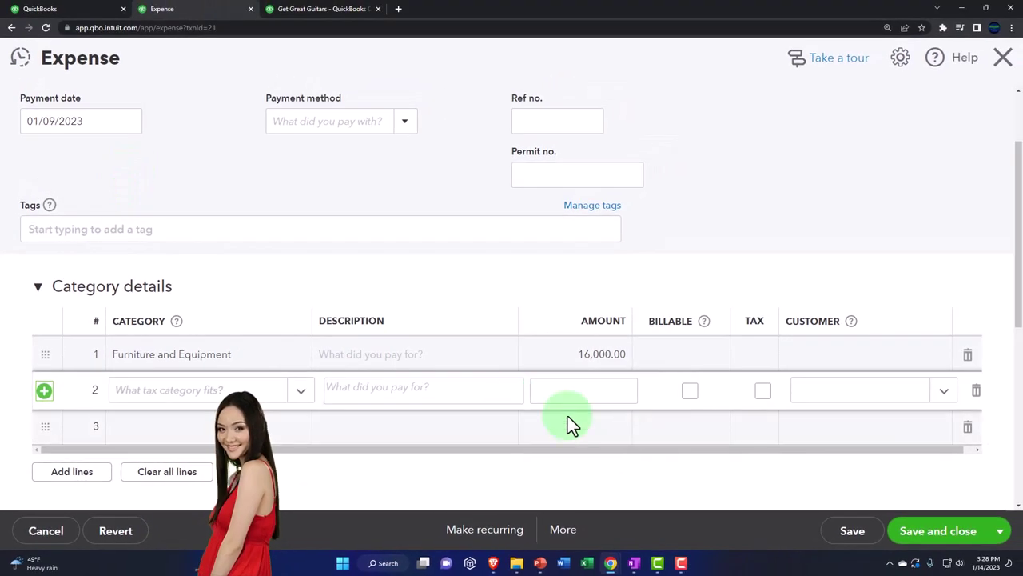
{"action": "left_click", "coordinate": [930, 541]}
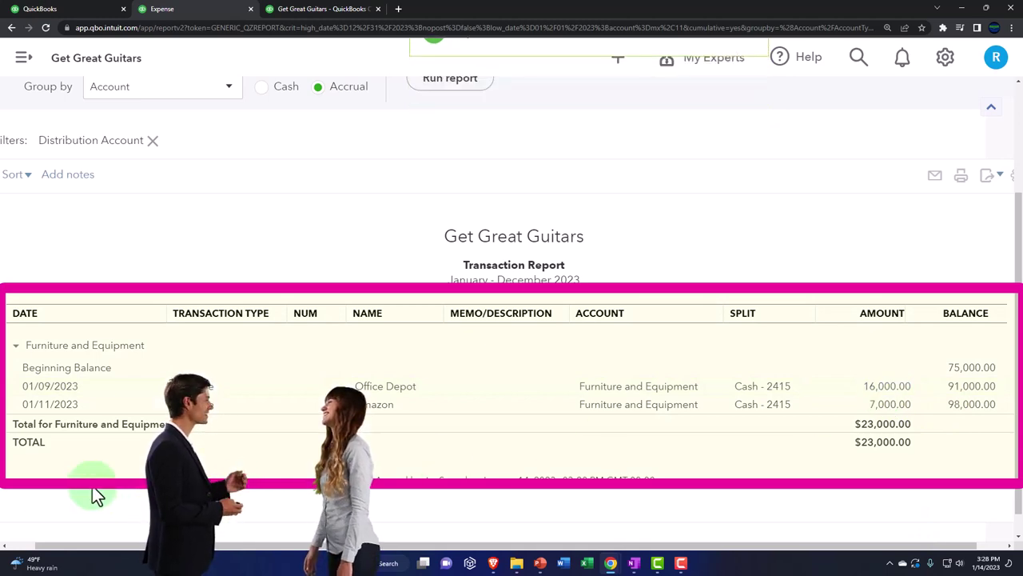
- Go back to the Balance Sheet summary and examine the cash and fixed asset balances after the expense edit
{"action": "scroll", "coordinate": [92, 485], "scroll_direction": "up", "scroll_amount": 2}
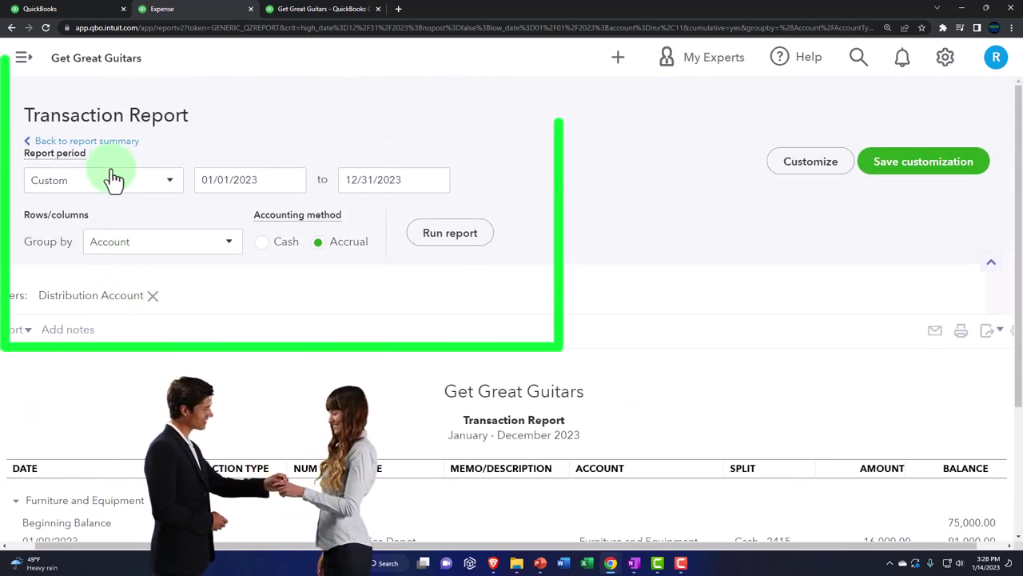
{"action": "left_click", "coordinate": [110, 144]}
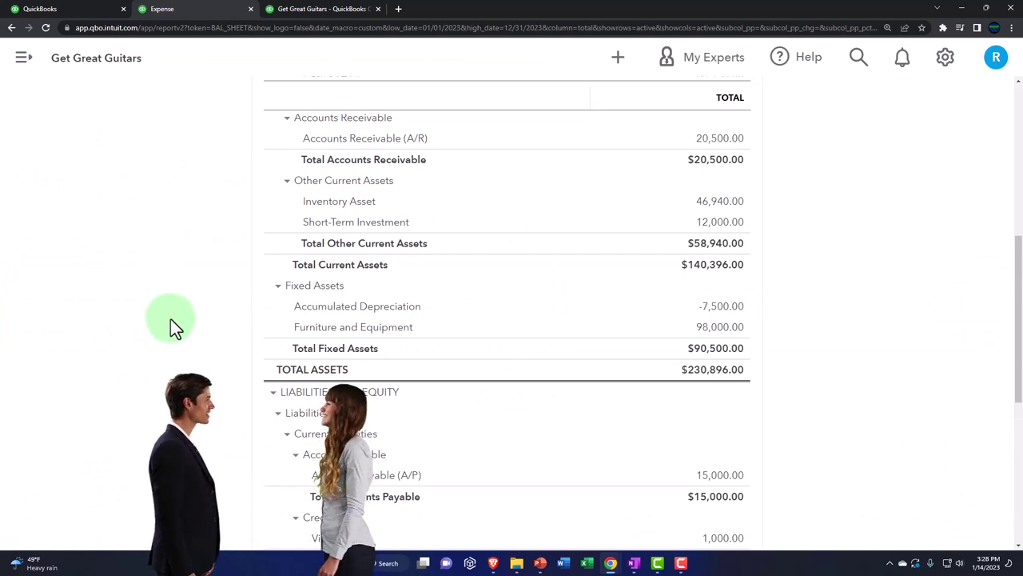
{"action": "scroll", "coordinate": [171, 318], "scroll_direction": "up", "scroll_amount": 4}
{"action": "scroll", "coordinate": [170, 319], "scroll_direction": "up", "scroll_amount": 2}
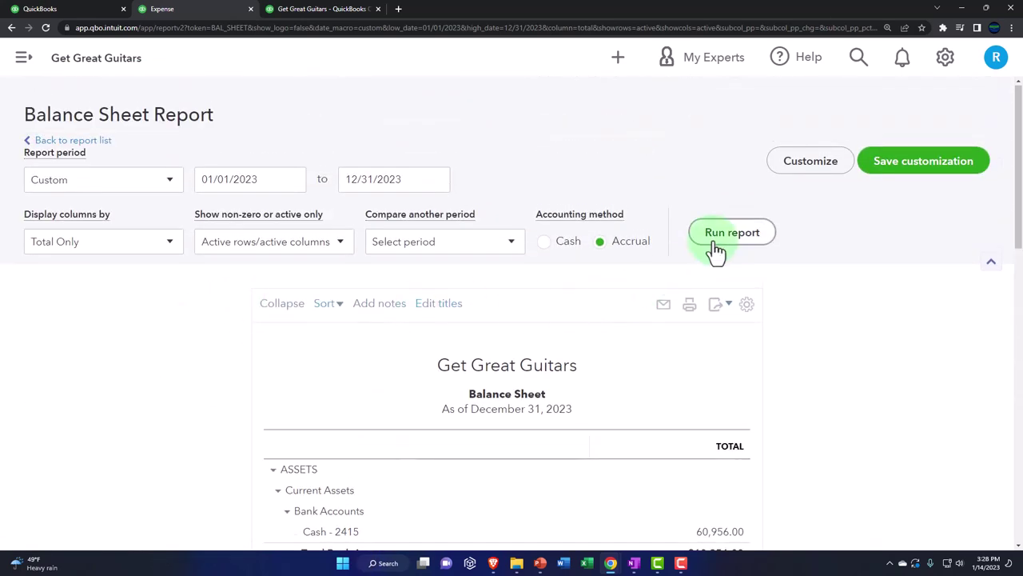
{"action": "scroll", "coordinate": [592, 302], "scroll_direction": "down", "scroll_amount": 3}
{"action": "key", "text": "ctrl+plus"}
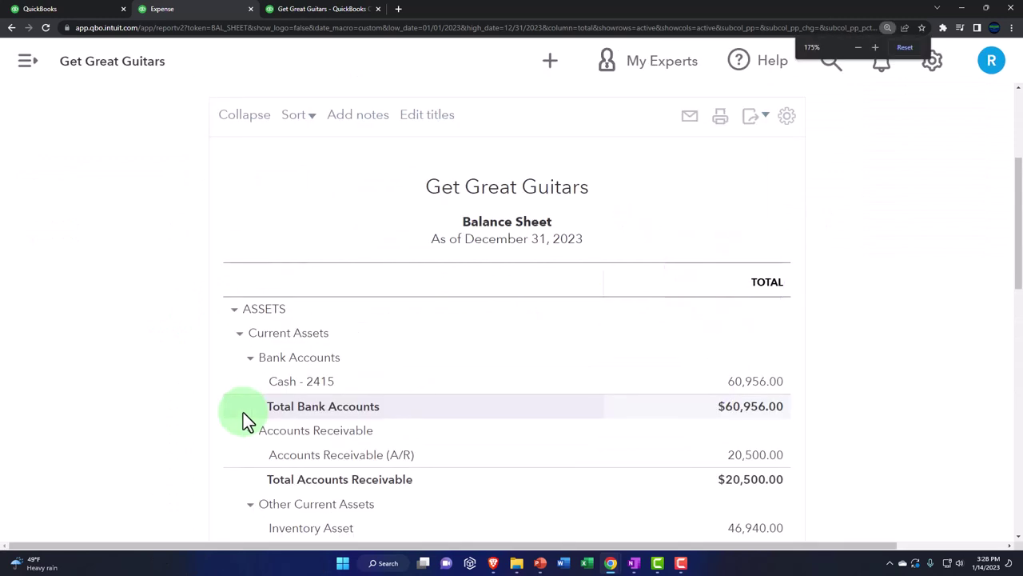
{"action": "scroll", "coordinate": [243, 413], "scroll_direction": "down", "scroll_amount": 1}
{"action": "scroll", "coordinate": [243, 412], "scroll_direction": "down", "scroll_amount": 3}
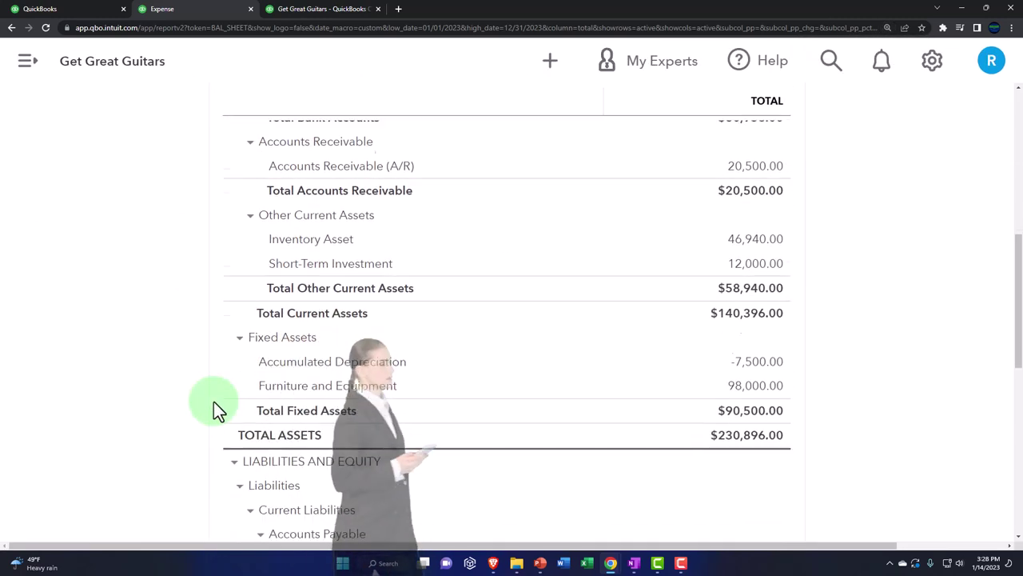
{"action": "scroll", "coordinate": [213, 401], "scroll_direction": "down", "scroll_amount": 1}
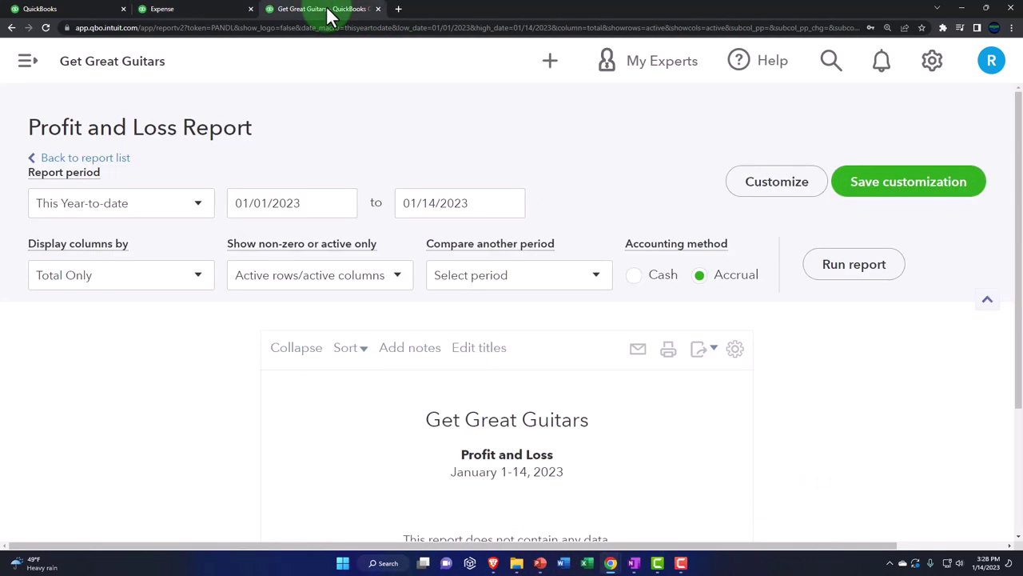
- Duplicate the Profit and Loss browser tab, open the Reports page in the copy, and collapse the navigation
{"action": "right_click", "coordinate": [331, 16]}
{"action": "left_click", "coordinate": [359, 85]}
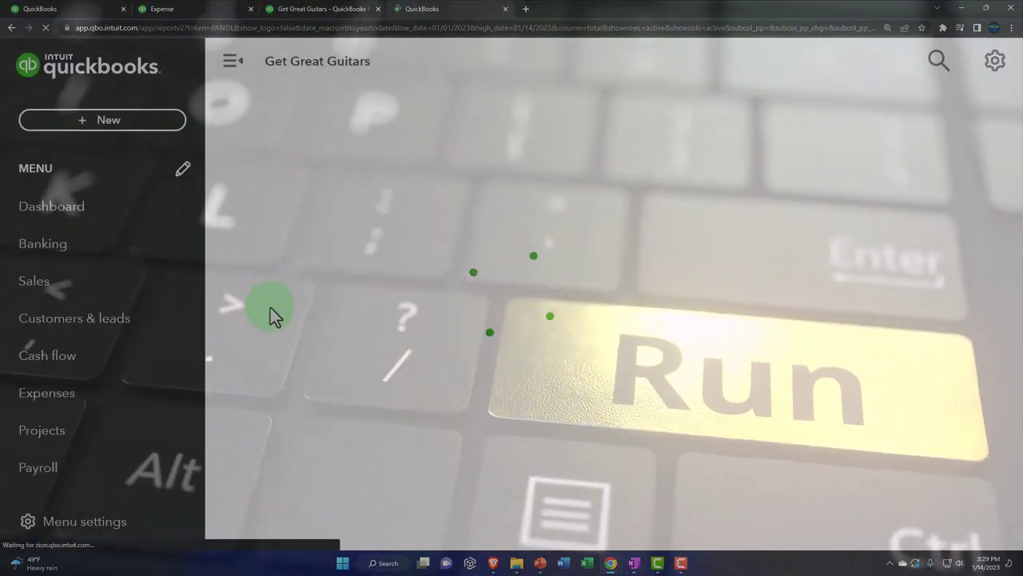
{"action": "scroll", "coordinate": [125, 434], "scroll_direction": "down", "scroll_amount": 2}
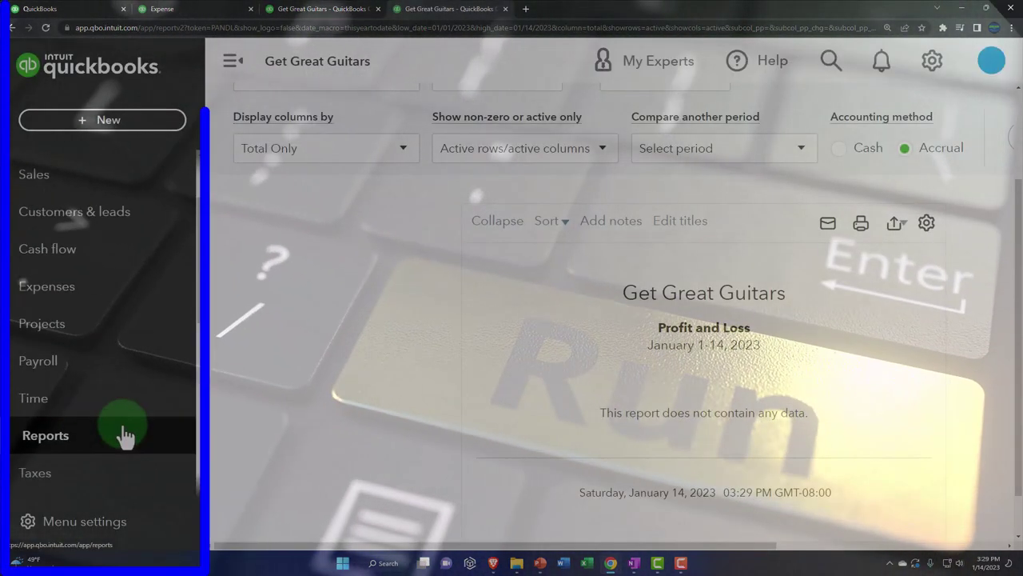
{"action": "left_click", "coordinate": [126, 434]}
{"action": "scroll", "coordinate": [120, 424], "scroll_direction": "down", "scroll_amount": 1}
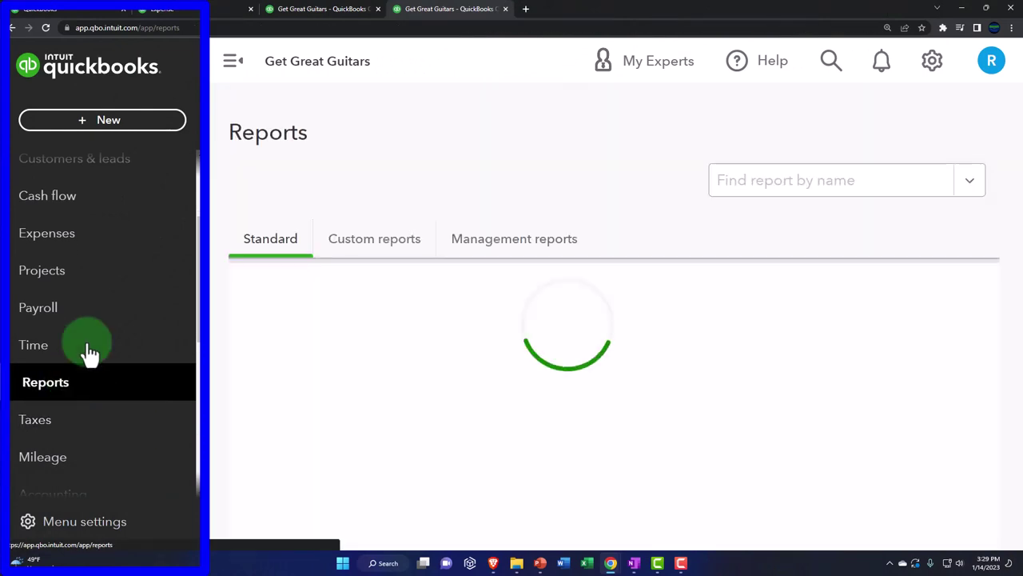
{"action": "left_click", "coordinate": [232, 62]}
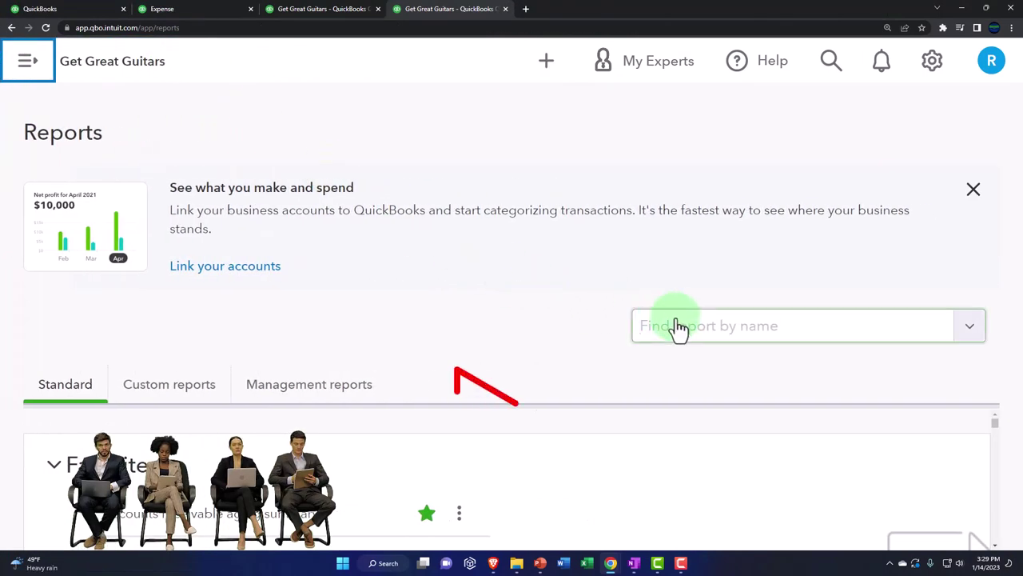
- Find the Trial Balance report by name and open it
{"action": "left_click", "coordinate": [675, 328]}
{"action": "type", "text": "Tria"}
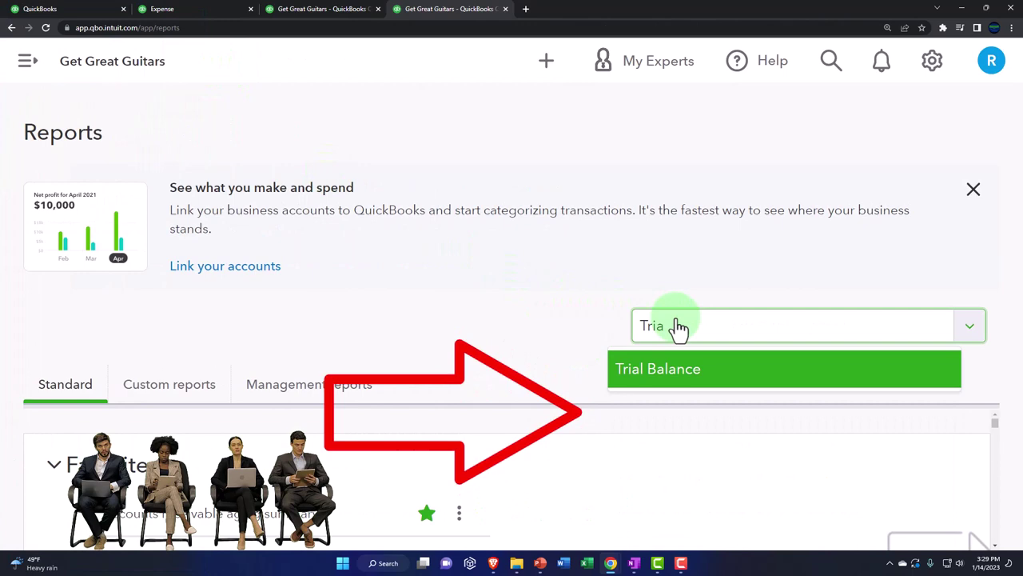
{"action": "key", "text": "Return"}
{"action": "scroll", "coordinate": [445, 331], "scroll_direction": "down", "scroll_amount": 3}
{"action": "scroll", "coordinate": [392, 220], "scroll_direction": "up", "scroll_amount": 3}
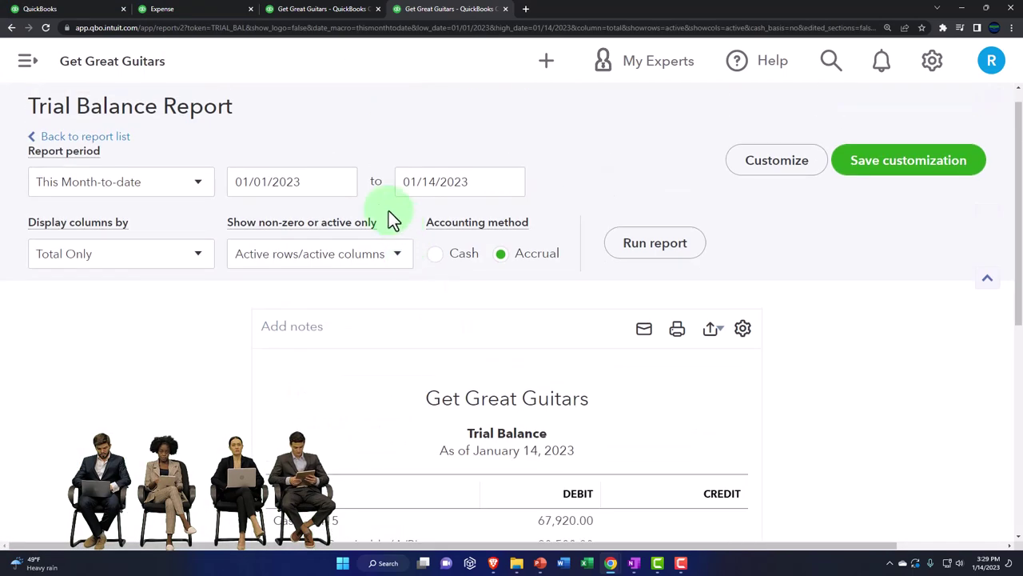
- Run the Trial Balance for 01/01/2023 to 12/31/2023
{"action": "left_click", "coordinate": [272, 183]}
{"action": "type", "text": "01"}
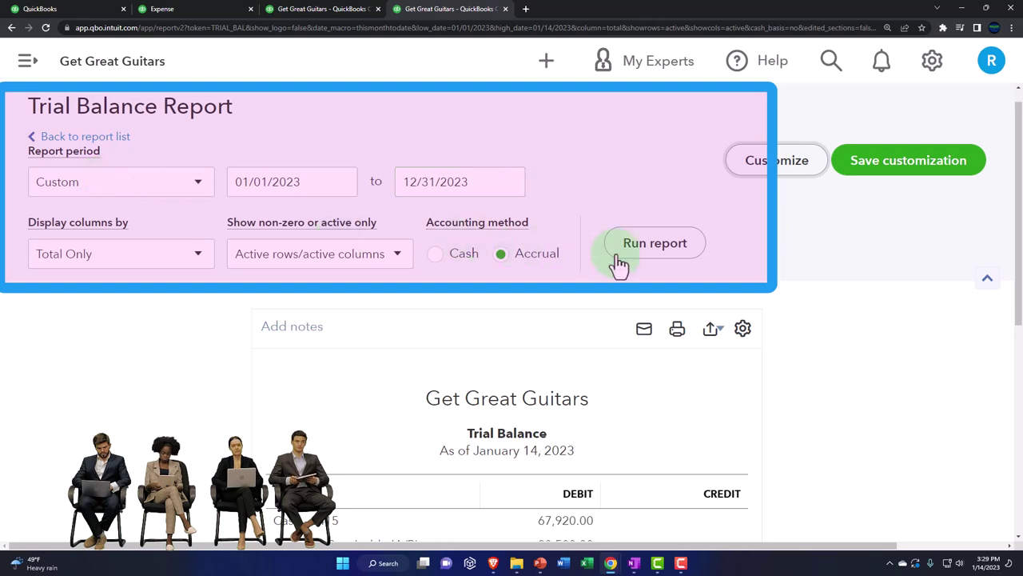
{"action": "left_click", "coordinate": [644, 249]}
- Examine the debit and credit balances and totals on the enlarged Trial Balance
{"action": "key", "text": "ctrl+plus"}
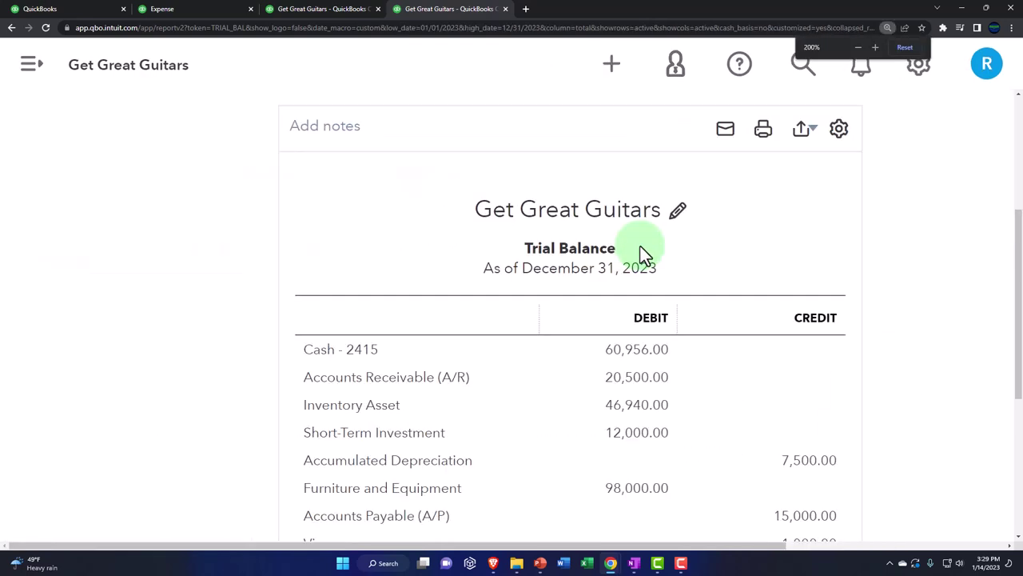
{"action": "key", "text": "ctrl+plus"}
{"action": "scroll", "coordinate": [630, 413], "scroll_direction": "down", "scroll_amount": 1}
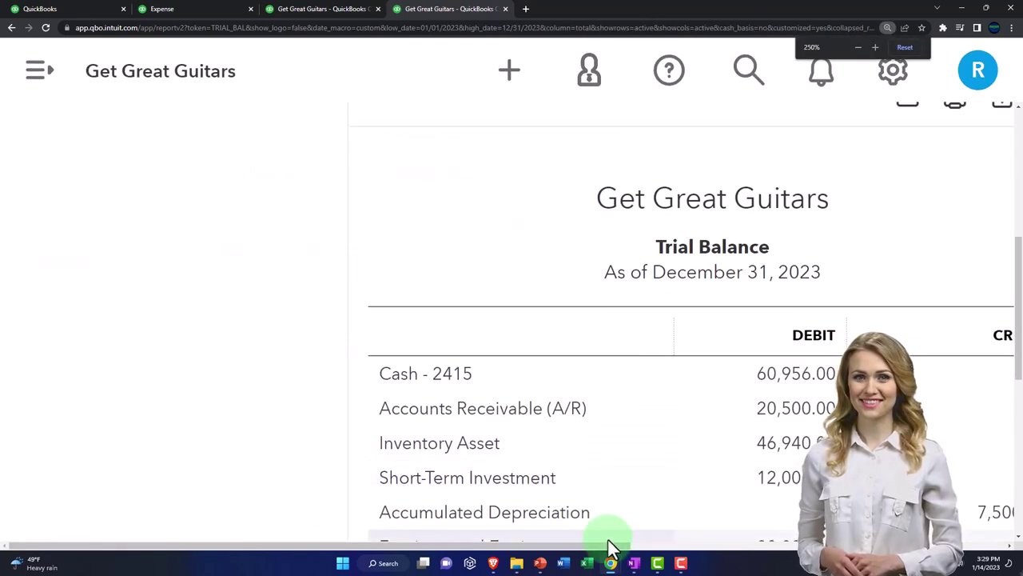
{"action": "left_click_drag", "start_coordinate": [608, 547], "coordinate": [776, 473]}
{"action": "scroll", "coordinate": [766, 440], "scroll_direction": "down", "scroll_amount": 1}
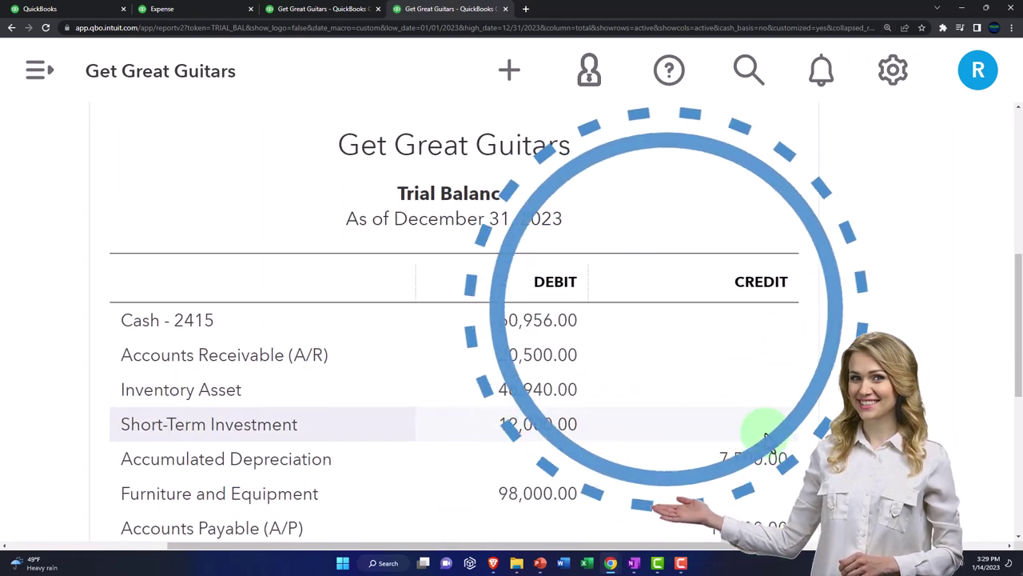
{"action": "scroll", "coordinate": [766, 435], "scroll_direction": "down", "scroll_amount": 1}
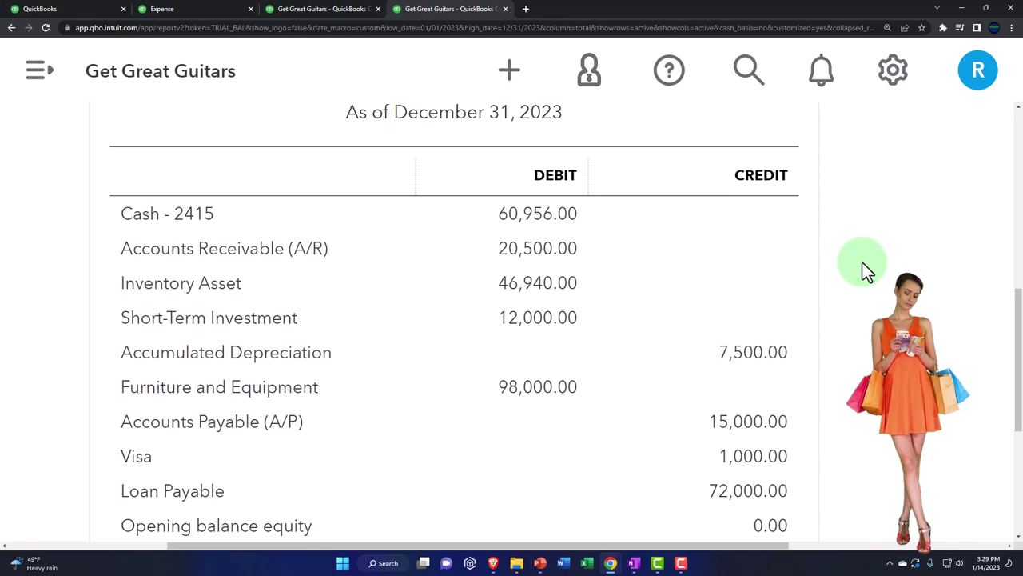
{"action": "scroll", "coordinate": [868, 272], "scroll_direction": "down", "scroll_amount": 1}
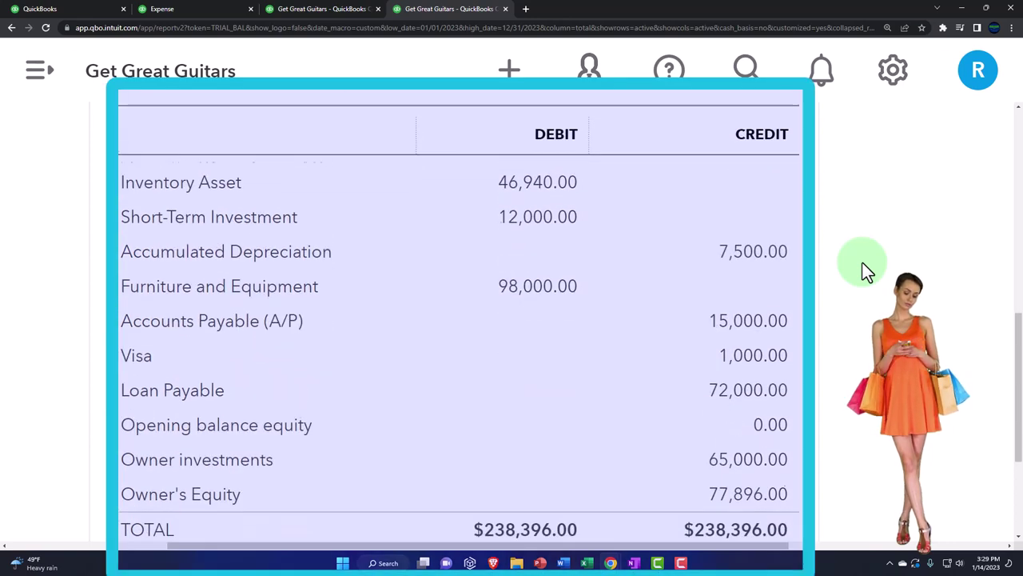
{"action": "scroll", "coordinate": [868, 272], "scroll_direction": "up", "scroll_amount": 1}
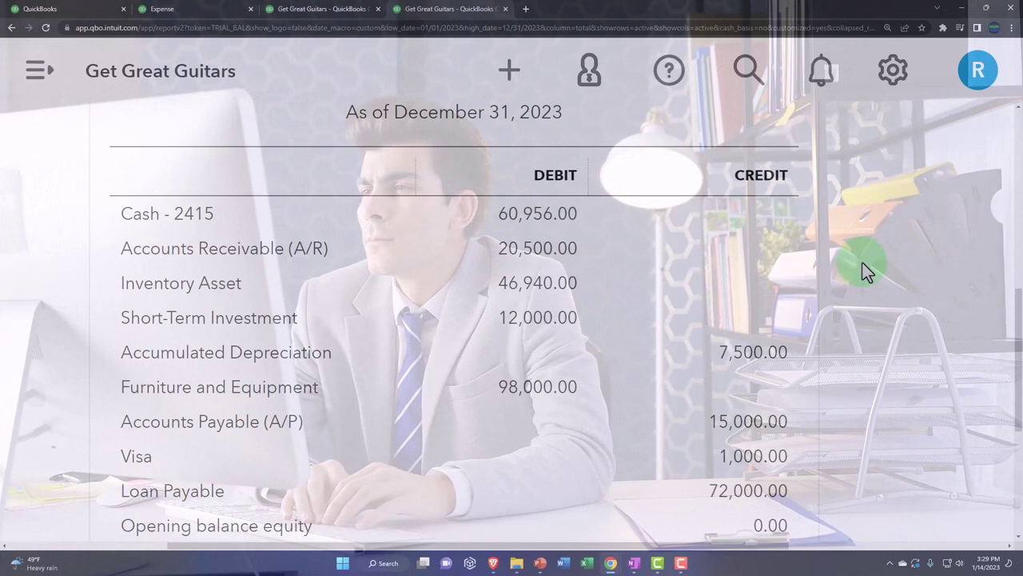
{"action": "scroll", "coordinate": [864, 264], "scroll_direction": "down", "scroll_amount": 1}
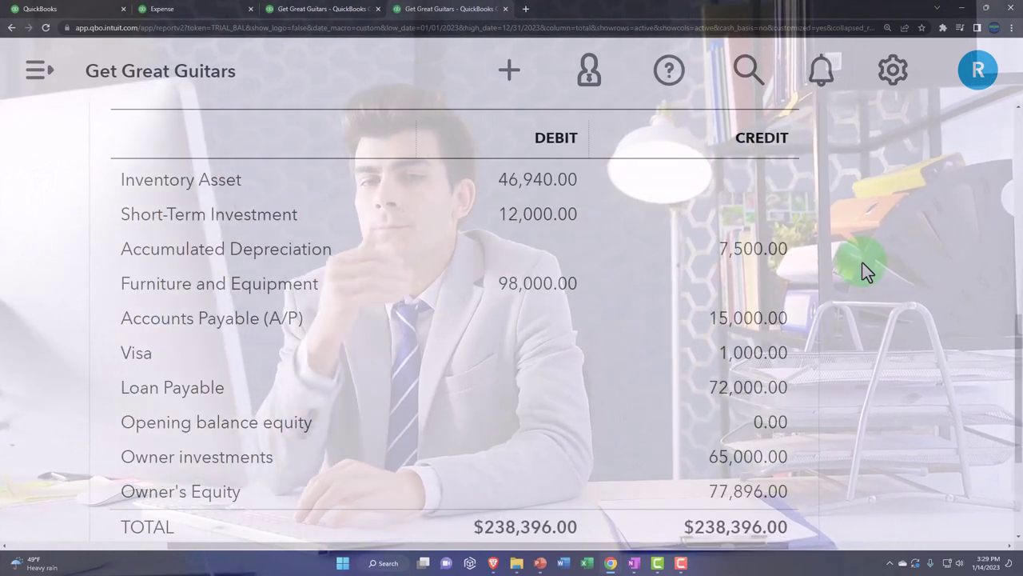